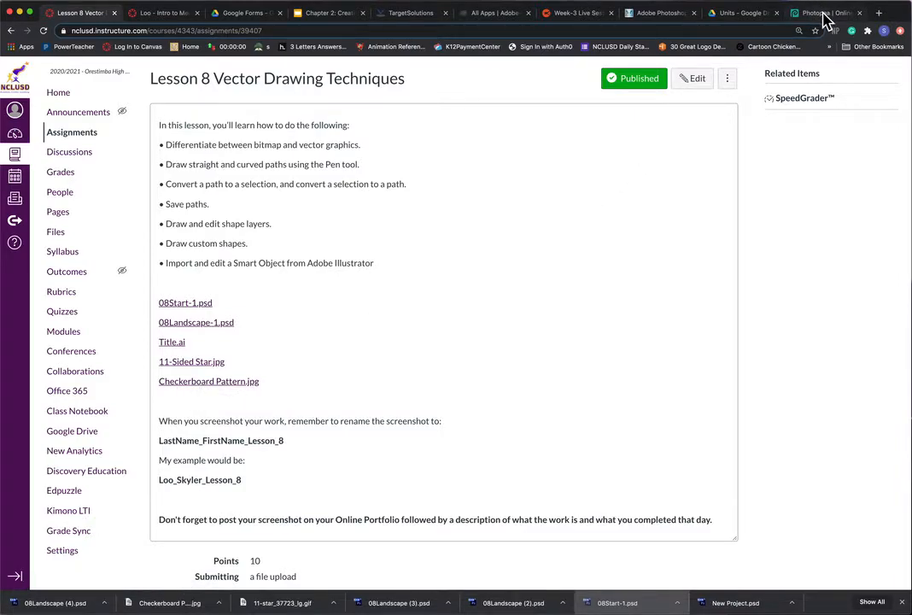
Step: Switch to Photopea, place Checkerboard Pattern.jpg into 08Landscape.psd, and save the document as a PSD
{"action": "left_click", "coordinate": [824, 13]}
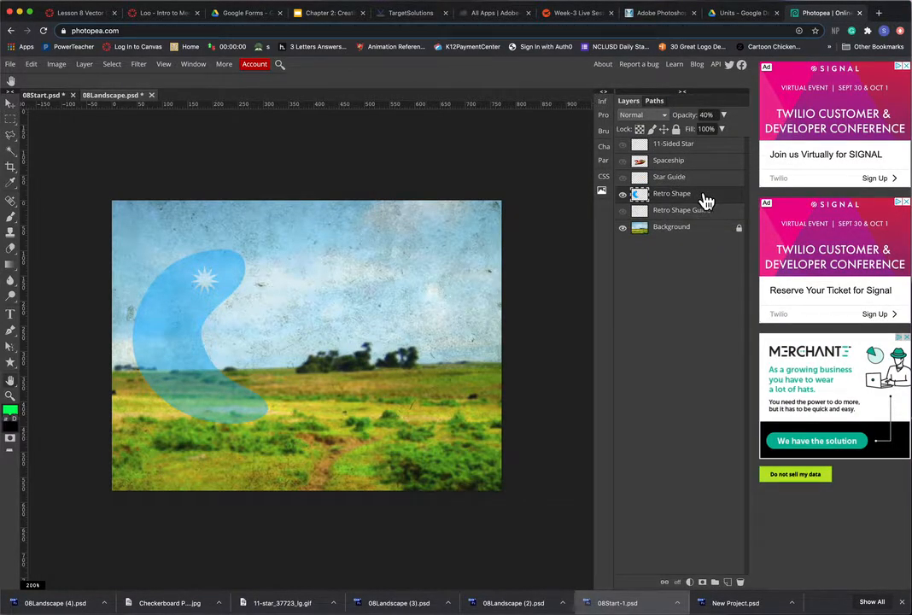
{"action": "left_click", "coordinate": [10, 65]}
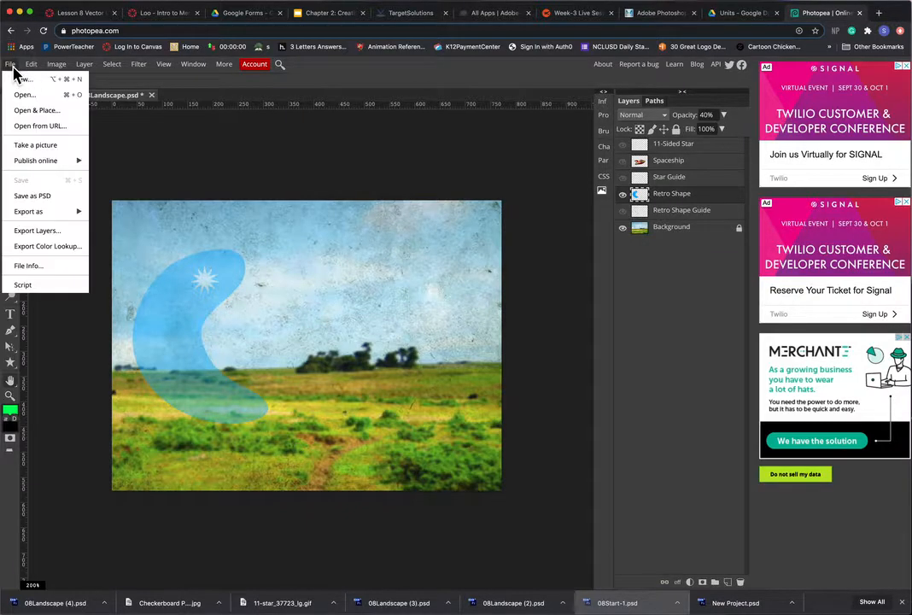
{"action": "left_click", "coordinate": [71, 119]}
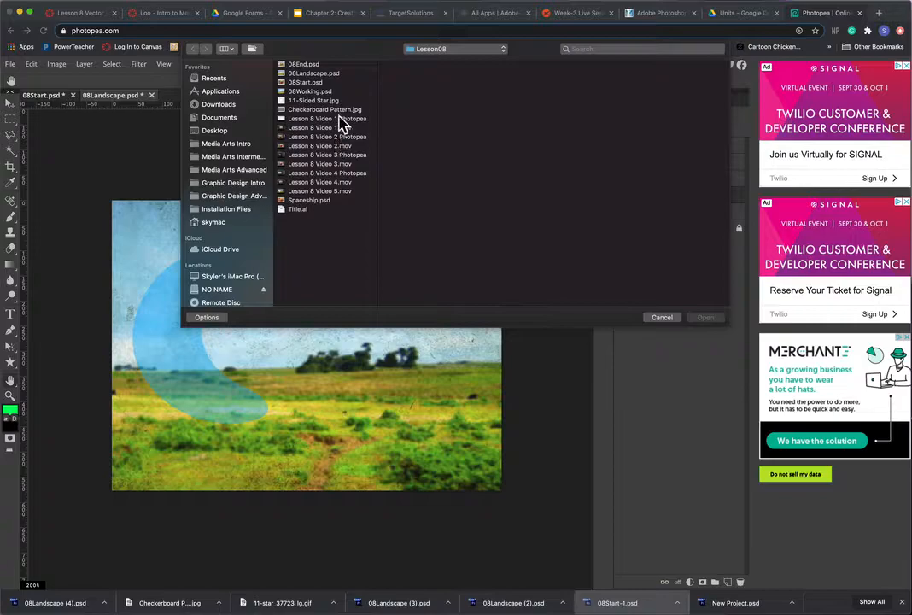
{"action": "left_click", "coordinate": [343, 110]}
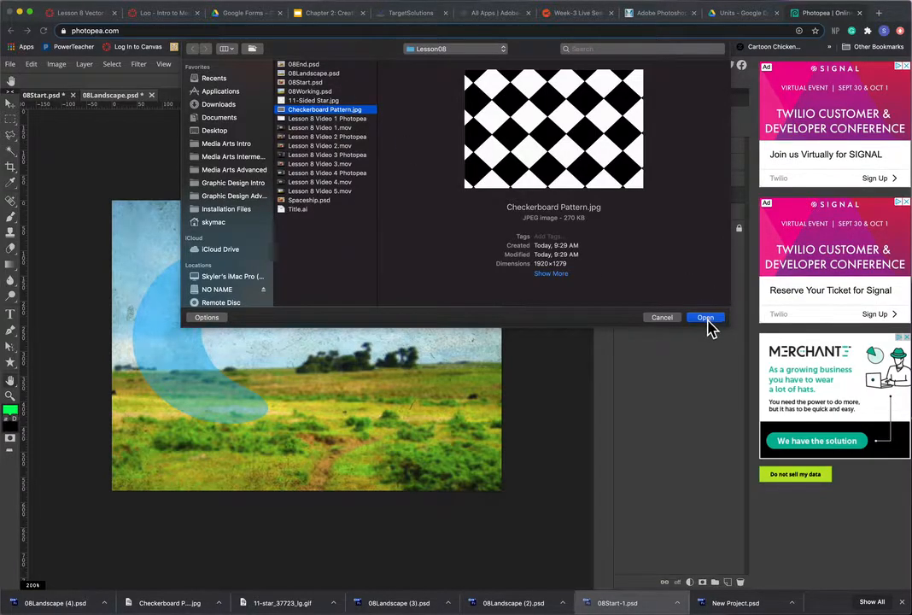
{"action": "left_click", "coordinate": [705, 318]}
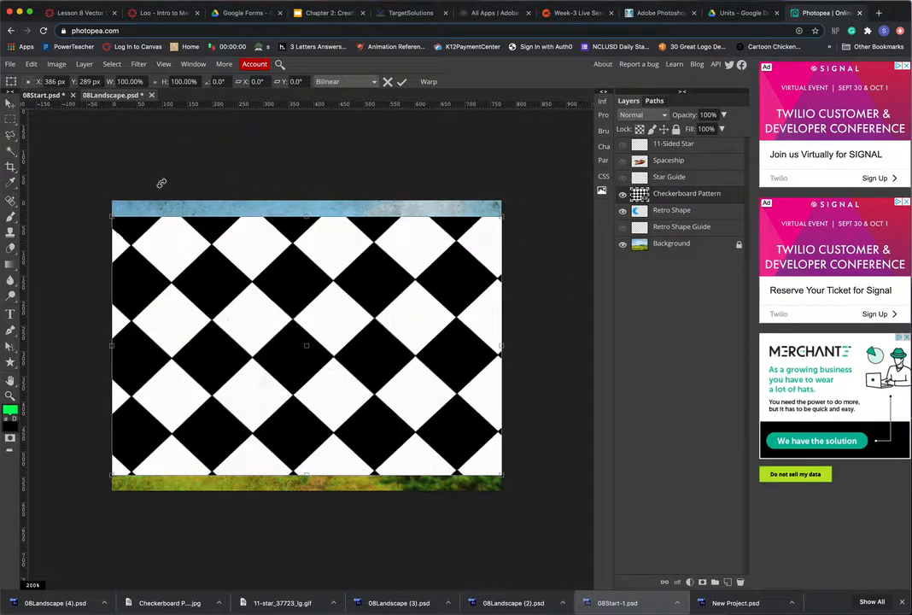
{"action": "left_click", "coordinate": [14, 67]}
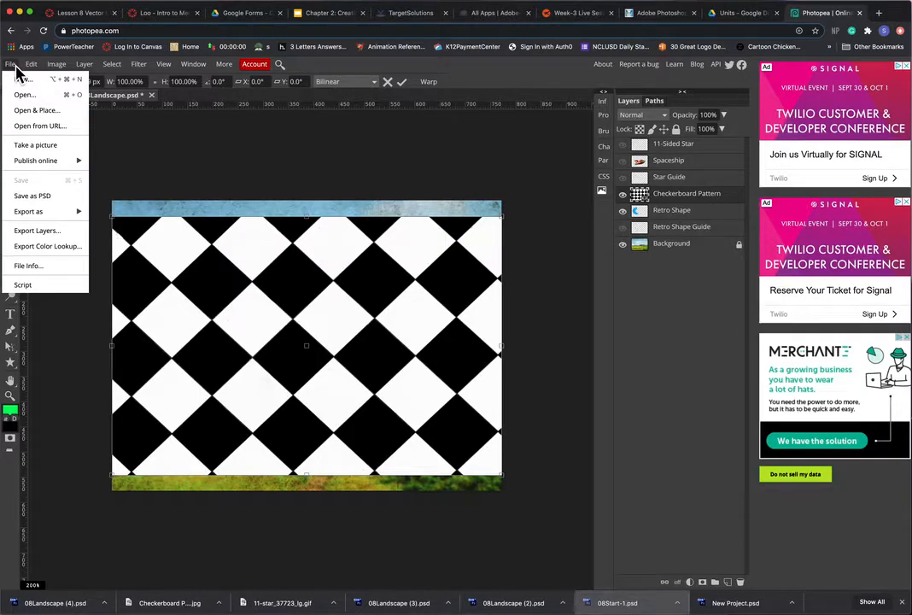
{"action": "left_click", "coordinate": [48, 198]}
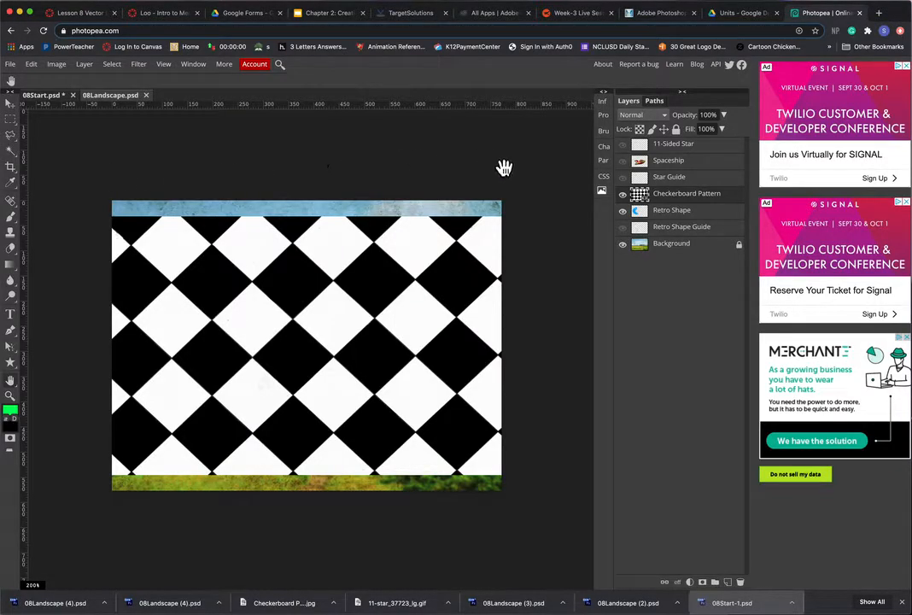
Step: Rasterize the Checkerboard Pattern layer
{"action": "left_click", "coordinate": [710, 182]}
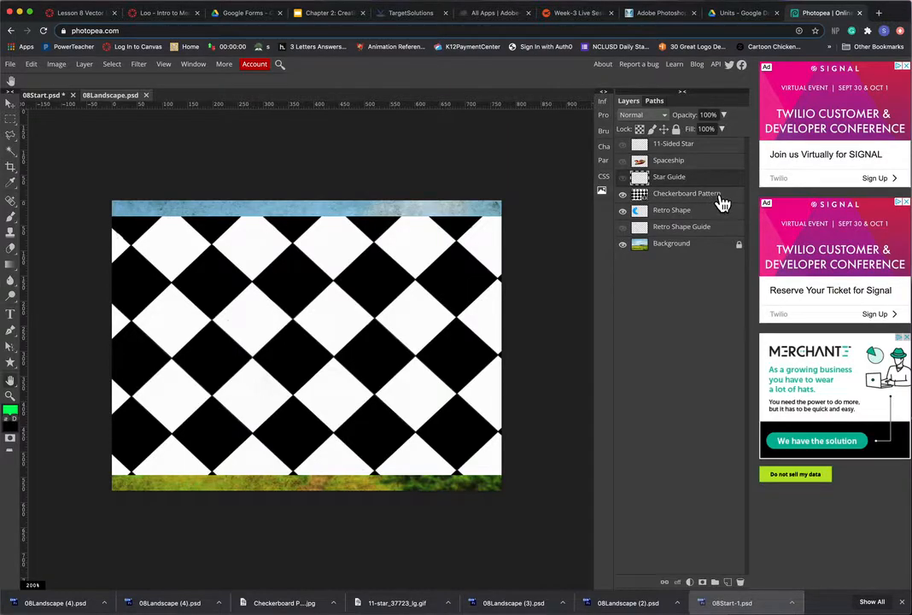
{"action": "left_click", "coordinate": [719, 197]}
{"action": "right_click", "coordinate": [724, 200]}
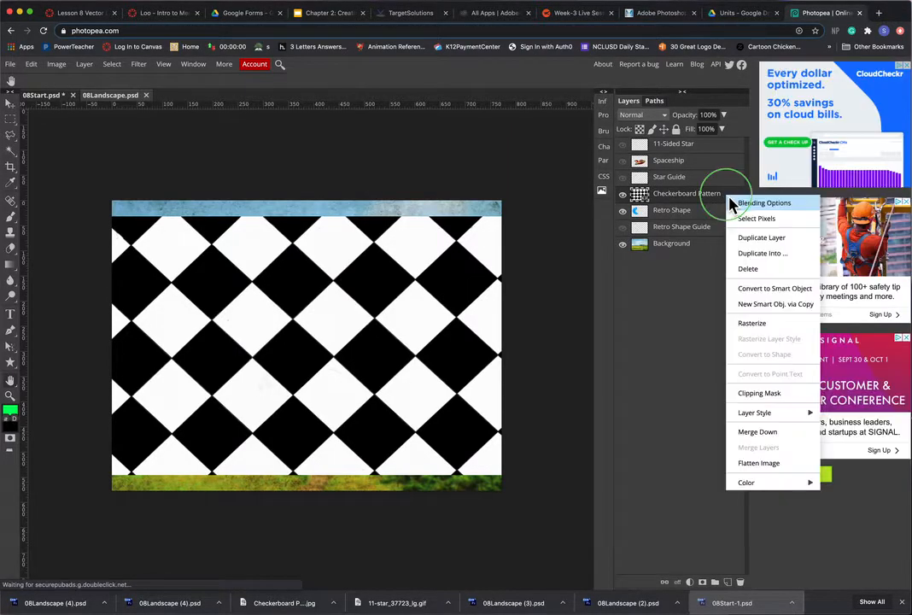
{"action": "left_click", "coordinate": [779, 325]}
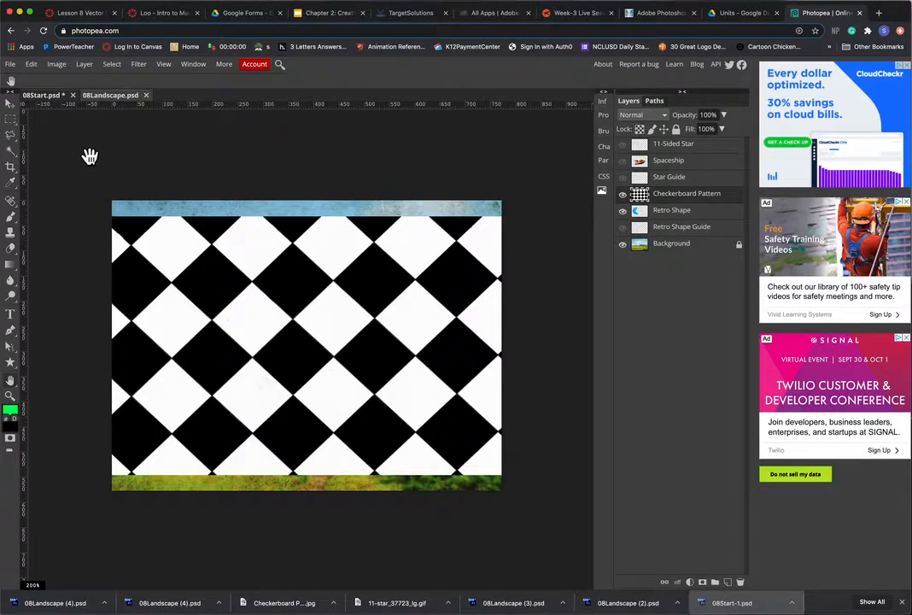
Step: Using transform controls, scale the Checkerboard Pattern layer to about 79% and center it on the canvas, then turn the transform controls off
{"action": "left_click", "coordinate": [9, 103]}
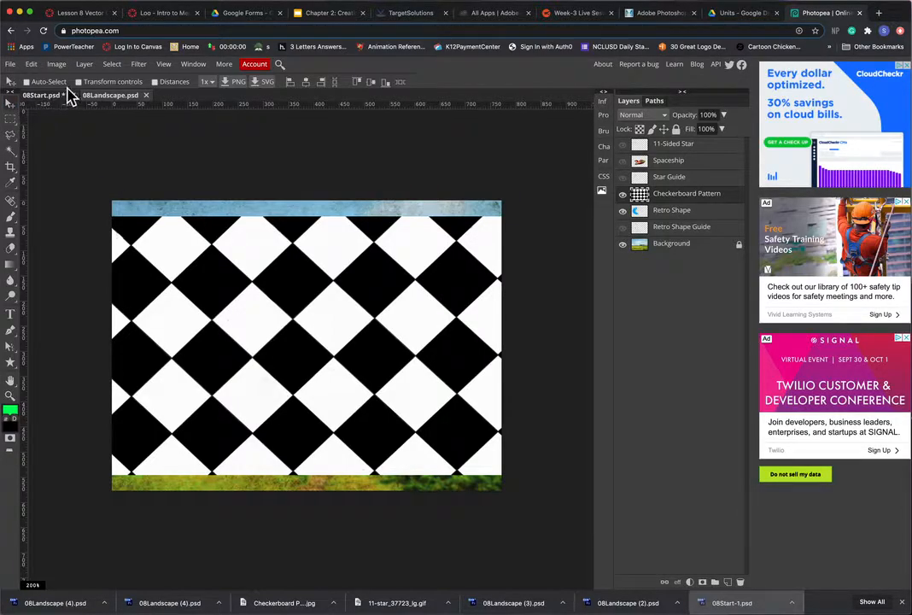
{"action": "left_click", "coordinate": [78, 82]}
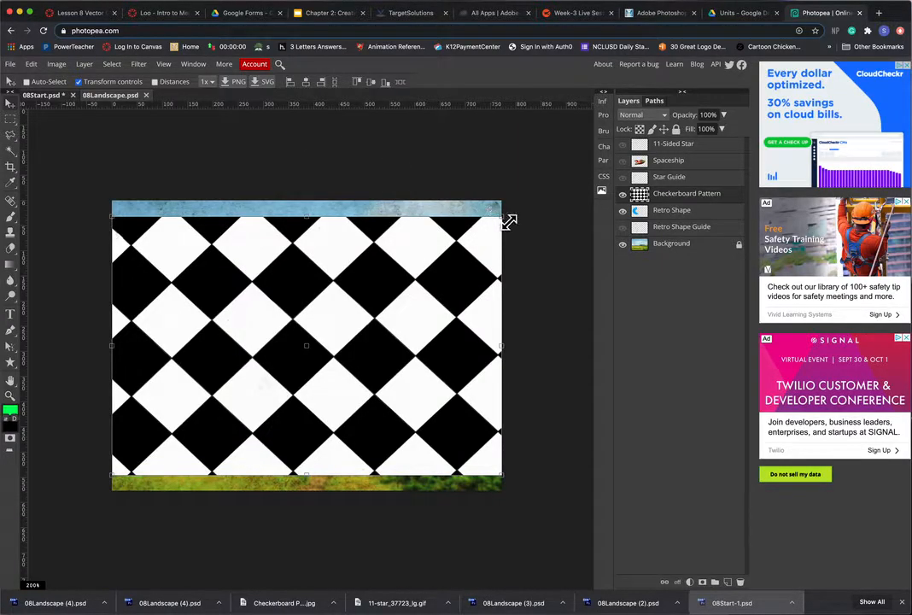
{"action": "left_click_drag", "start_coordinate": [507, 221], "coordinate": [427, 260]}
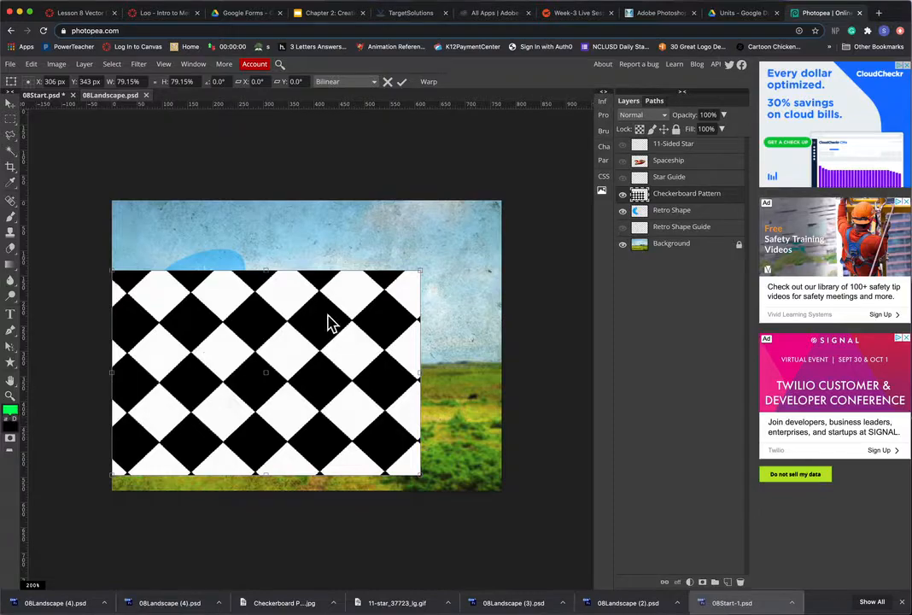
{"action": "left_click_drag", "start_coordinate": [329, 319], "coordinate": [365, 292]}
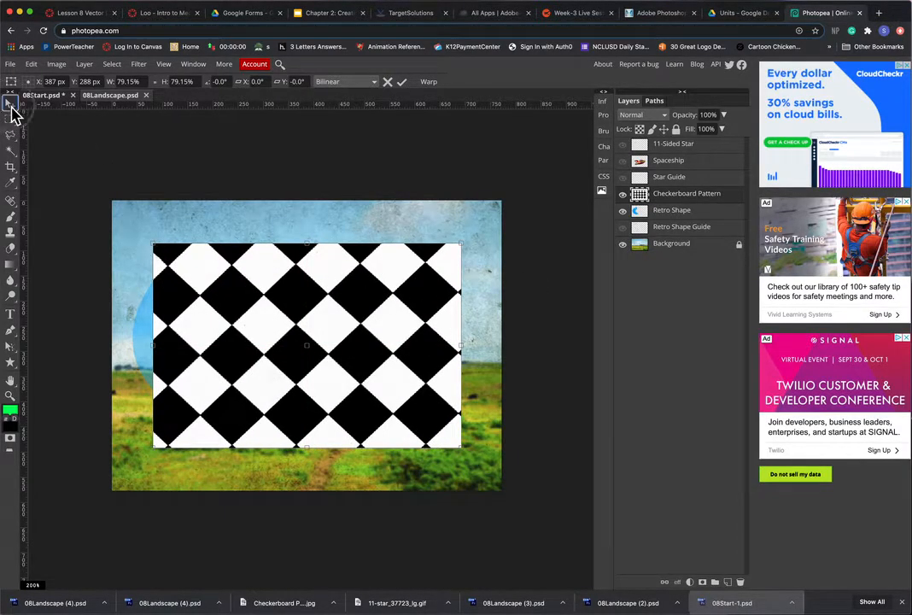
{"action": "left_click", "coordinate": [10, 106]}
{"action": "left_click", "coordinate": [79, 83]}
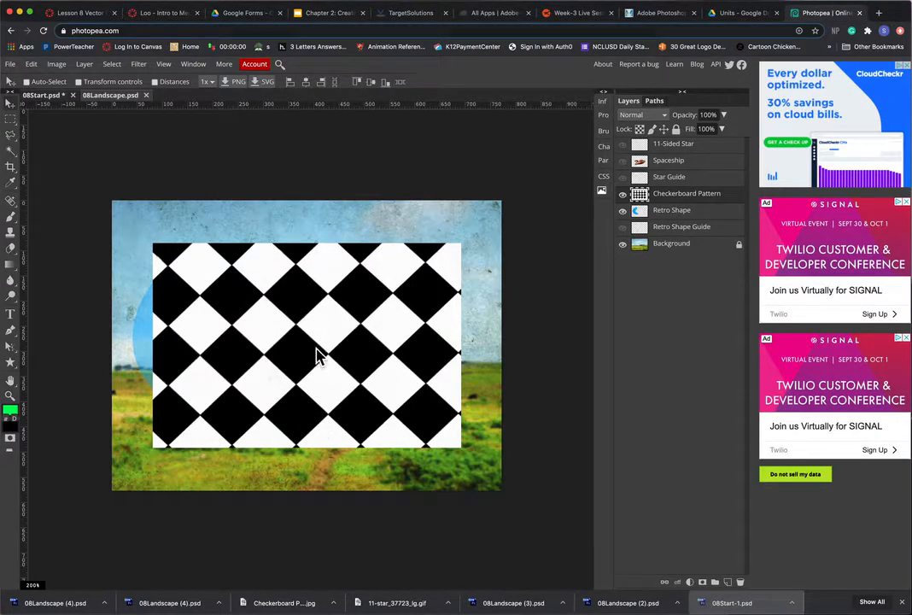
Step: Clear the partial top row of the checkerboard, down to the tips of the first full black diamonds, with a rectangular selection, and deselect
{"action": "left_click_drag", "start_coordinate": [10, 119], "coordinate": [58, 126]}
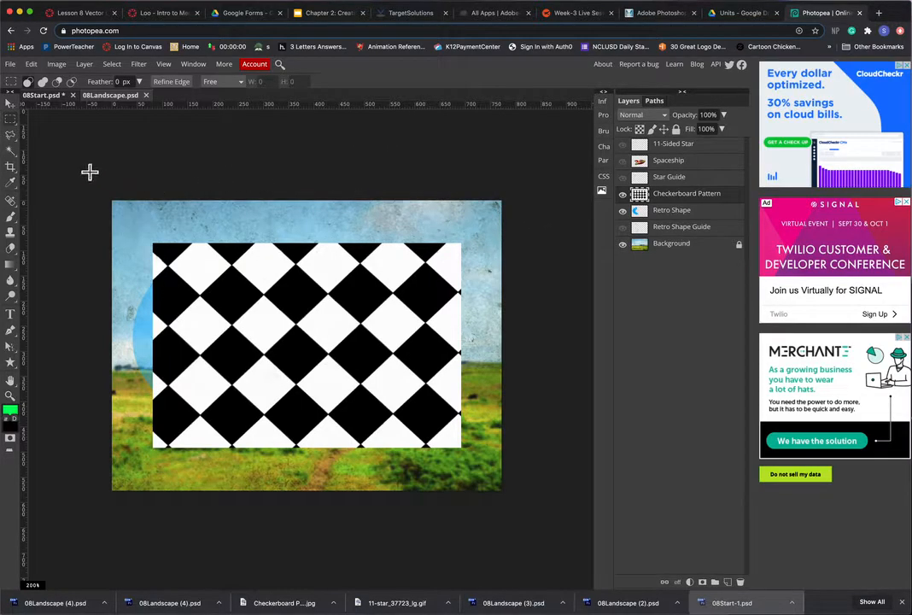
{"action": "left_click_drag", "start_coordinate": [99, 197], "coordinate": [561, 272]}
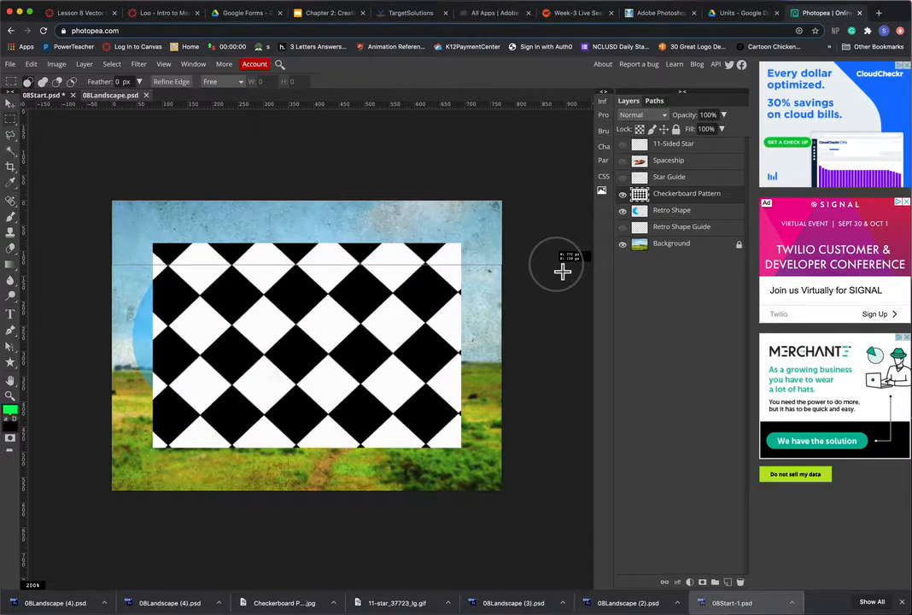
{"action": "left_click_drag", "start_coordinate": [562, 271], "coordinate": [562, 271]}
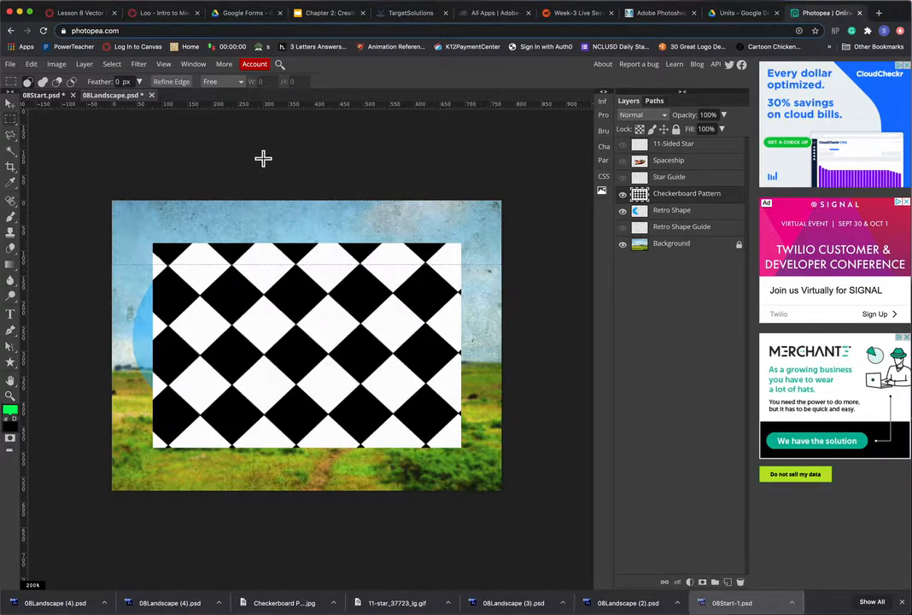
{"action": "left_click", "coordinate": [32, 66]}
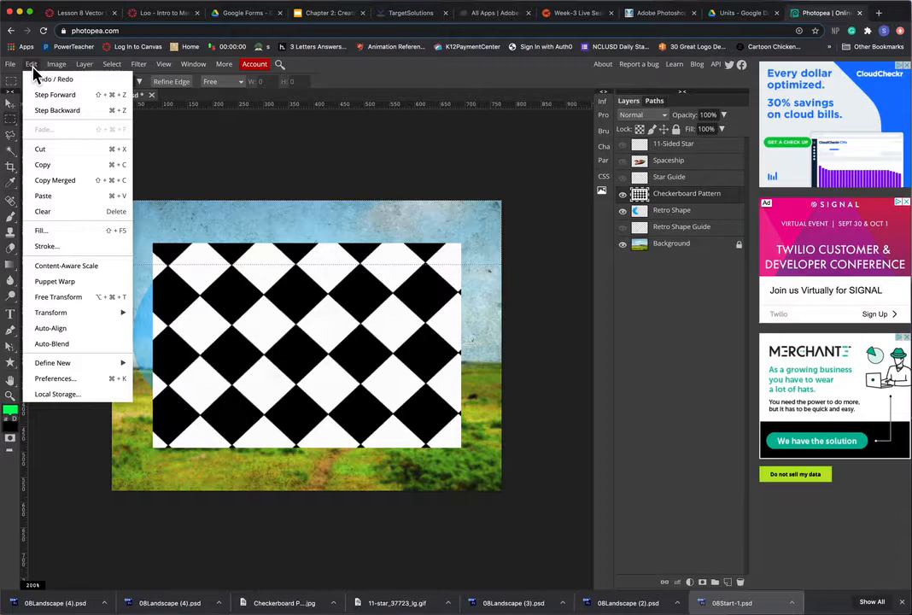
{"action": "left_click", "coordinate": [96, 211]}
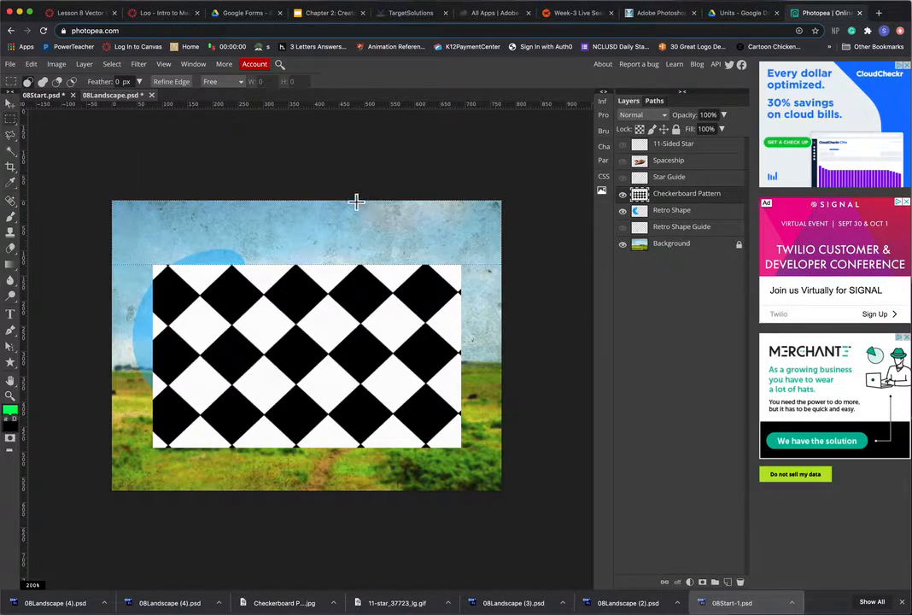
{"action": "left_click", "coordinate": [112, 64]}
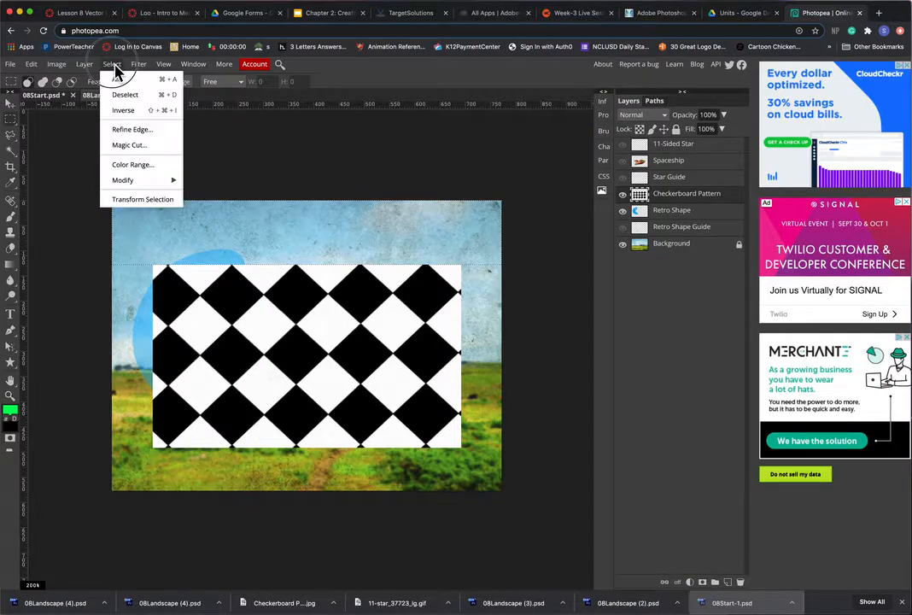
{"action": "left_click", "coordinate": [154, 99]}
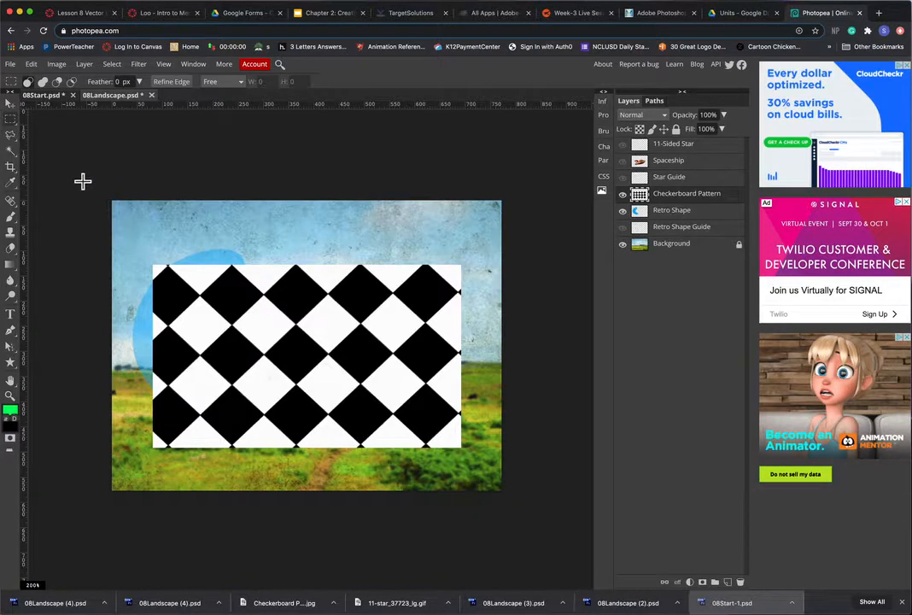
Step: Clear the leftmost column of black diamonds from the checkerboard with a rectangular selection, and deselect
{"action": "left_click_drag", "start_coordinate": [93, 207], "coordinate": [204, 540]}
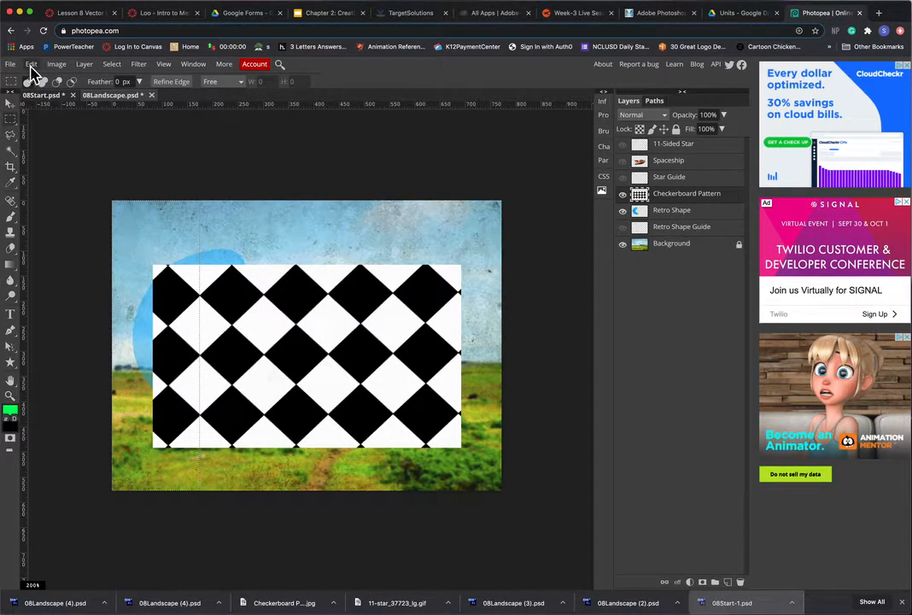
{"action": "left_click", "coordinate": [31, 66]}
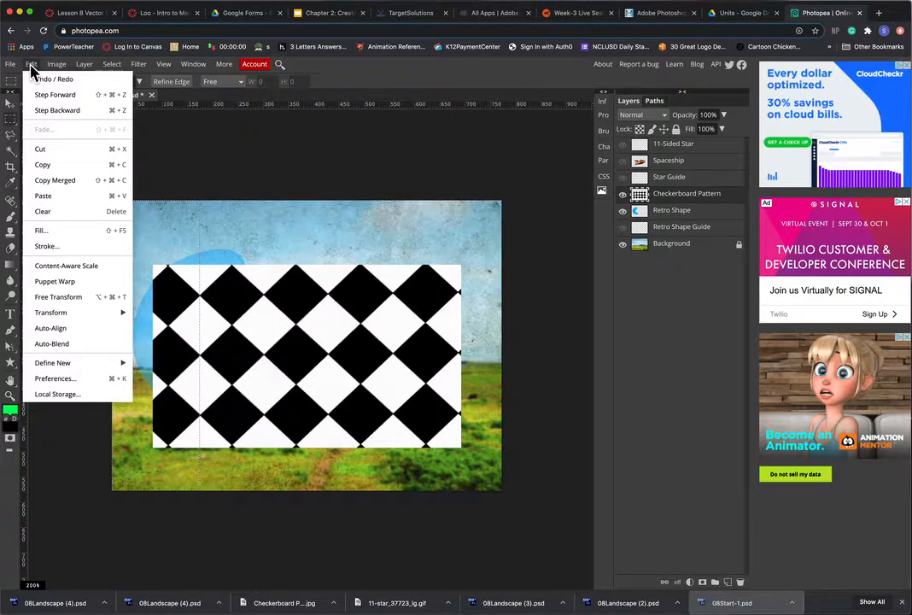
{"action": "left_click", "coordinate": [76, 213]}
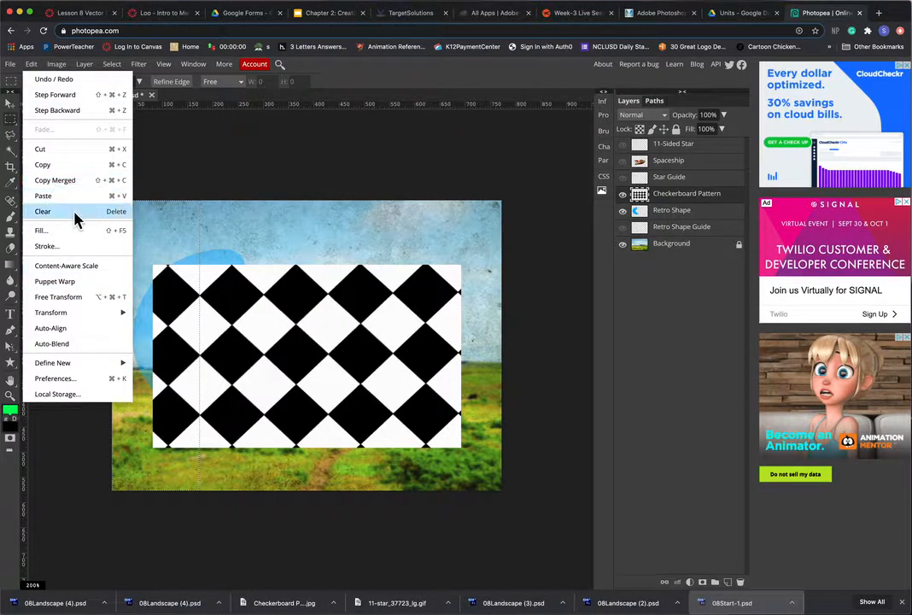
{"action": "left_click", "coordinate": [117, 73]}
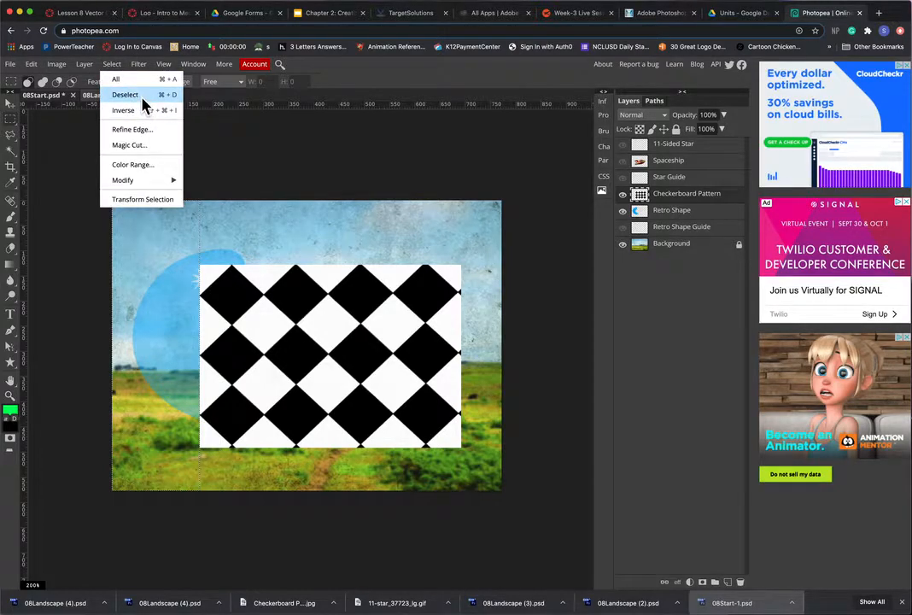
{"action": "left_click", "coordinate": [146, 103]}
Step: Clear the rightmost column of black diamonds and the partial tips beside it with a rectangular selection, and deselect
{"action": "left_click_drag", "start_coordinate": [468, 431], "coordinate": [398, 202]}
{"action": "left_click", "coordinate": [30, 64]}
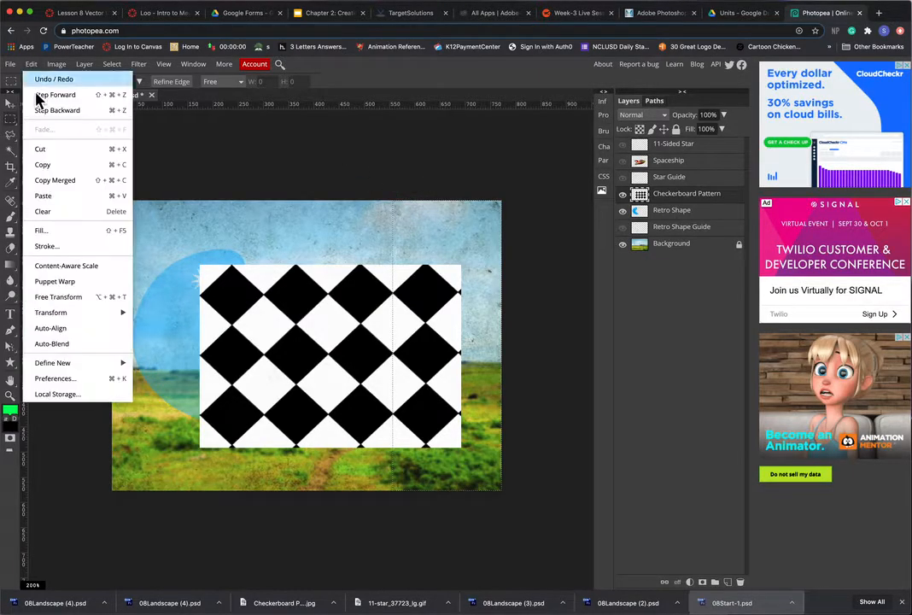
{"action": "left_click", "coordinate": [92, 213]}
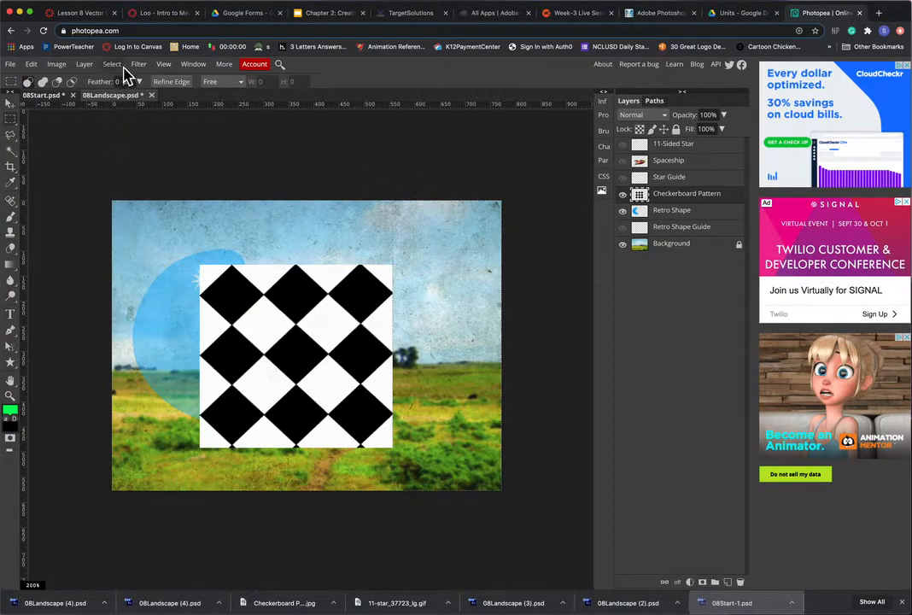
{"action": "left_click", "coordinate": [115, 64]}
{"action": "left_click", "coordinate": [146, 99]}
Step: Clear the thin strip of partial black tips along the checkerboard's bottom edge with a rectangular selection, and deselect
{"action": "left_click_drag", "start_coordinate": [433, 496], "coordinate": [500, 451]}
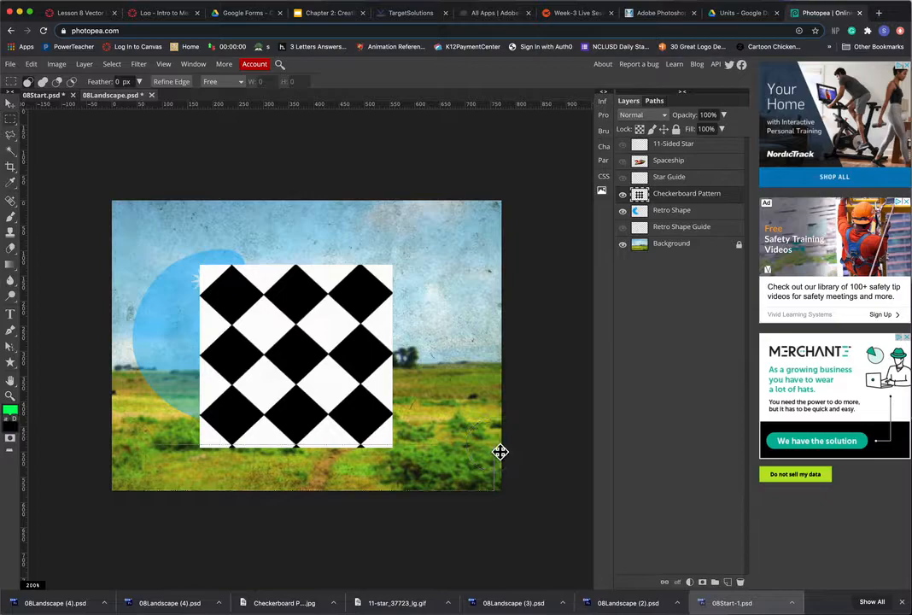
{"action": "left_click", "coordinate": [31, 64]}
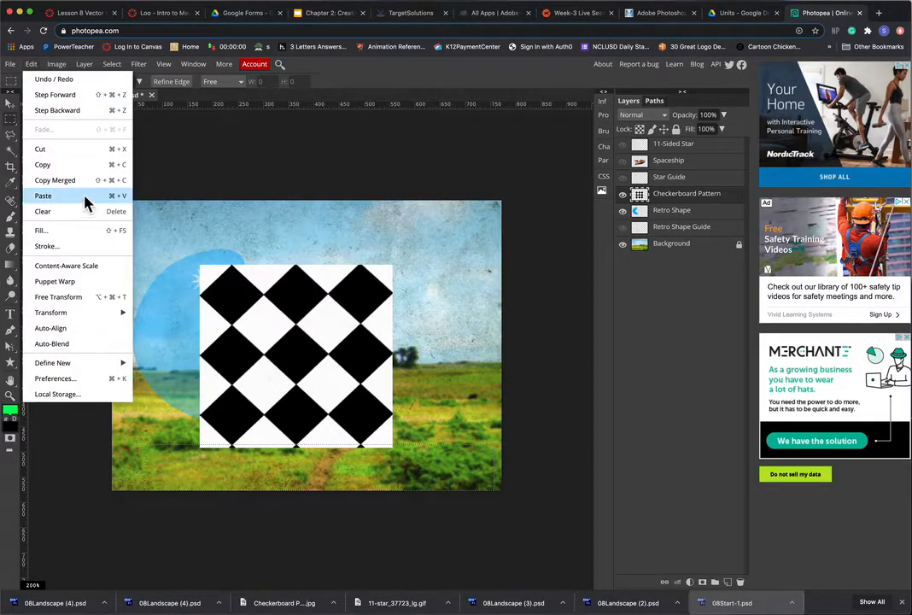
{"action": "left_click", "coordinate": [78, 210]}
{"action": "left_click", "coordinate": [111, 64]}
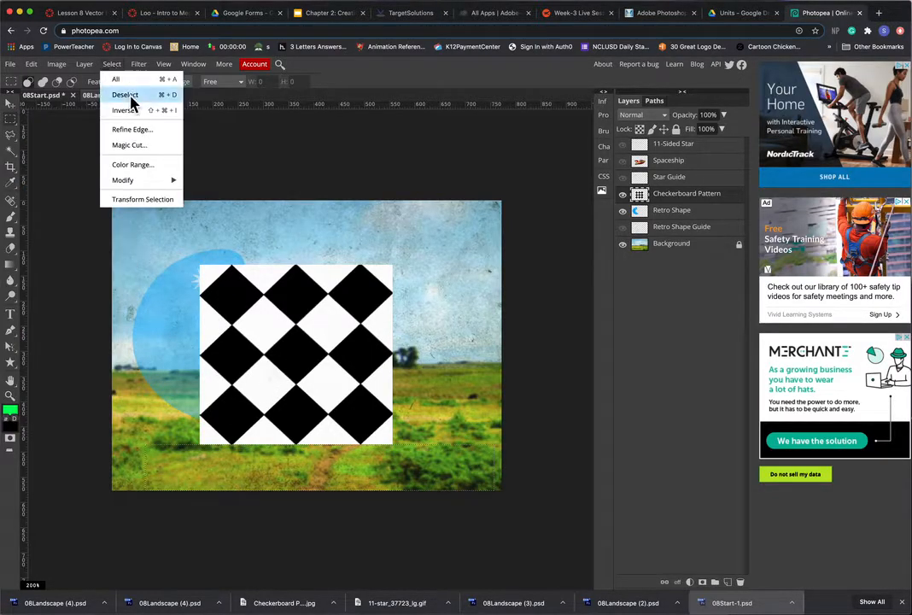
{"action": "left_click", "coordinate": [128, 95]}
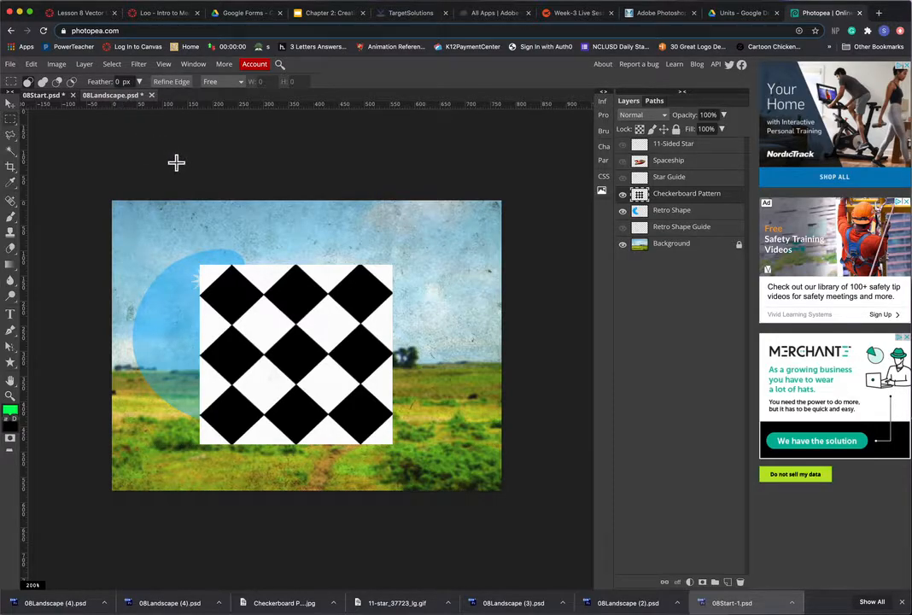
Step: Select all the white areas between and around the nine black diamonds with the Magic Wand in add-to-selection mode, and clear them
{"action": "left_click", "coordinate": [17, 156]}
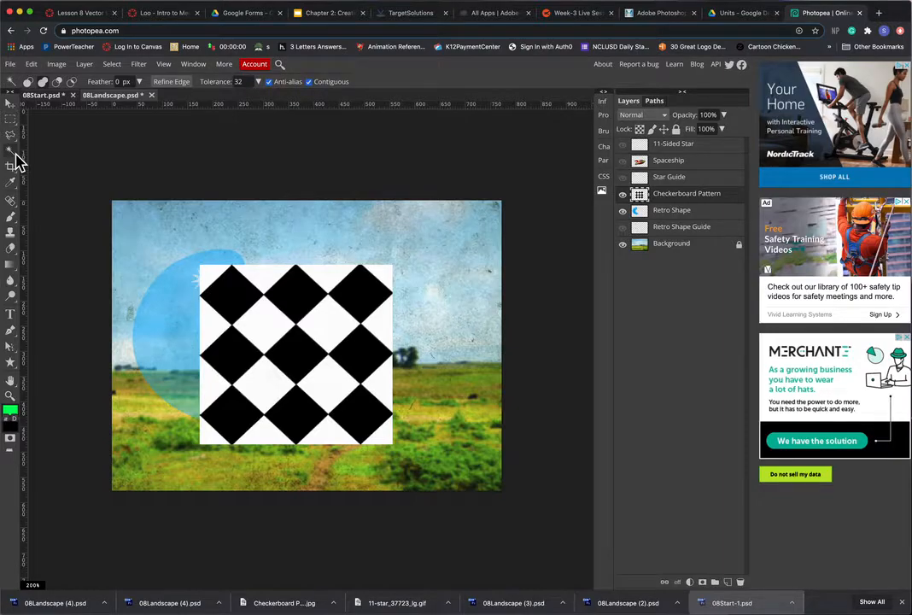
{"action": "left_click", "coordinate": [43, 81]}
{"action": "left_click", "coordinate": [208, 274]}
{"action": "left_click", "coordinate": [258, 274]}
{"action": "left_click", "coordinate": [261, 330]}
{"action": "left_click", "coordinate": [269, 389]}
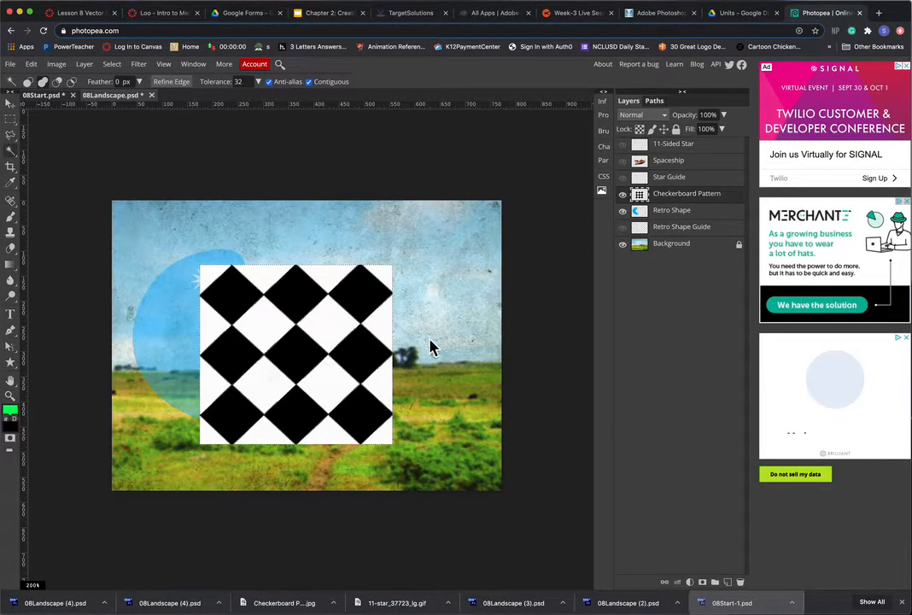
{"action": "left_click", "coordinate": [31, 64]}
{"action": "left_click", "coordinate": [76, 215]}
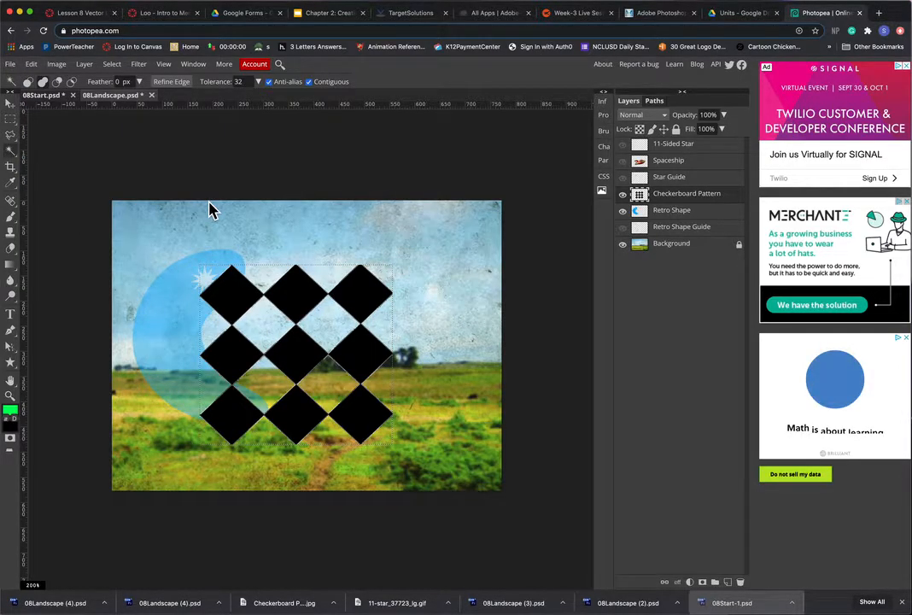
Step: Undo the clearing of the white areas, then select the nine black diamonds and copy them to a new layer
{"action": "key", "text": "super+z"}
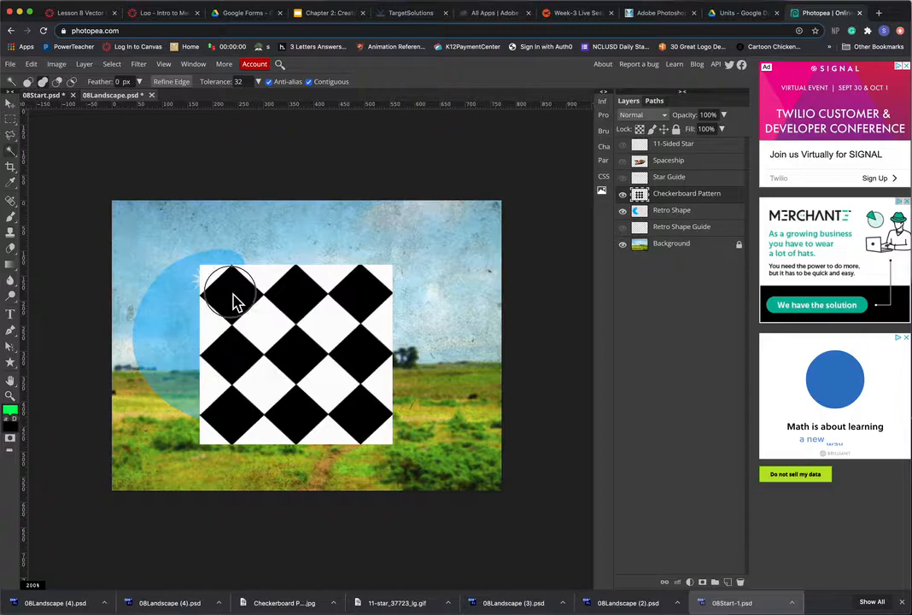
{"action": "left_click", "coordinate": [243, 357]}
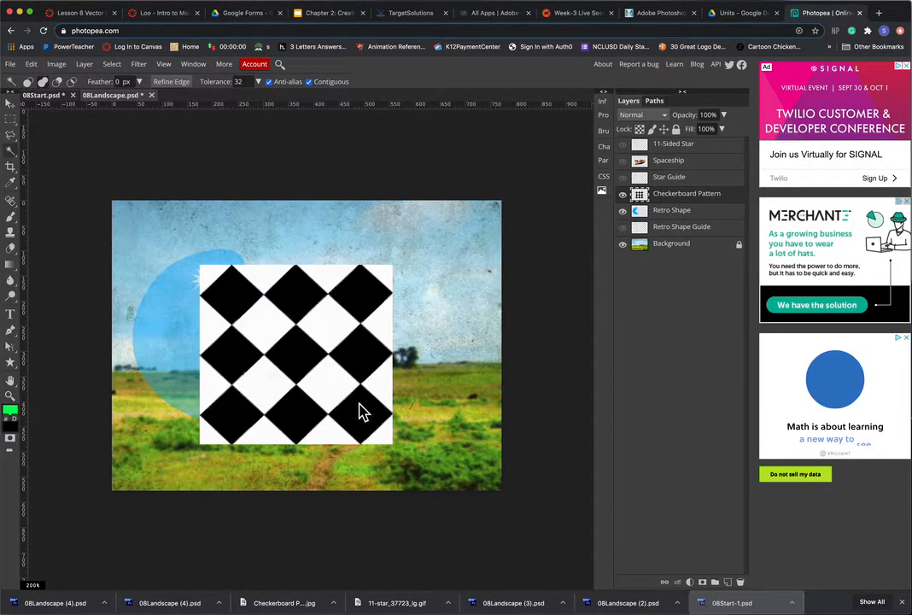
{"action": "left_click", "coordinate": [84, 65]}
{"action": "mouse_move", "coordinate": [86, 79]}
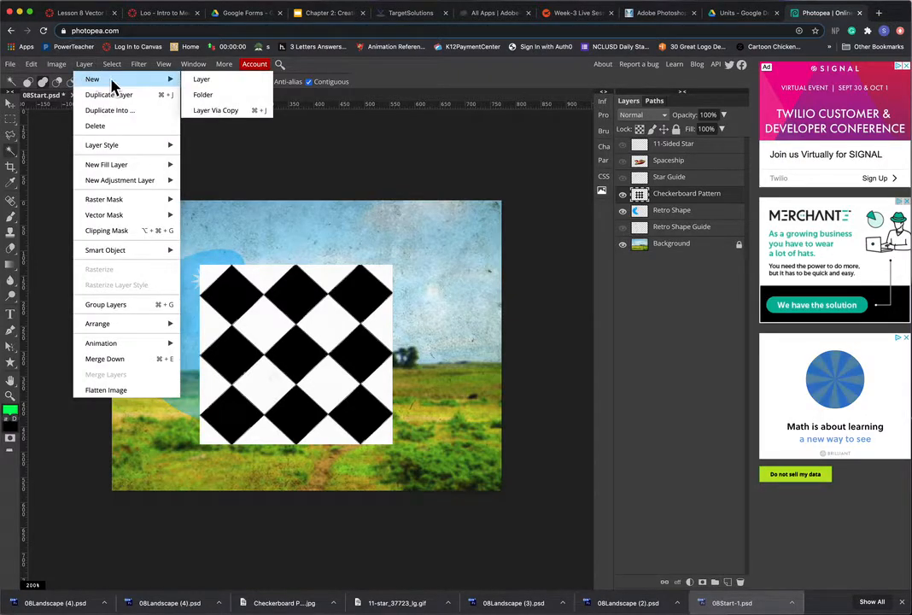
{"action": "left_click", "coordinate": [222, 117]}
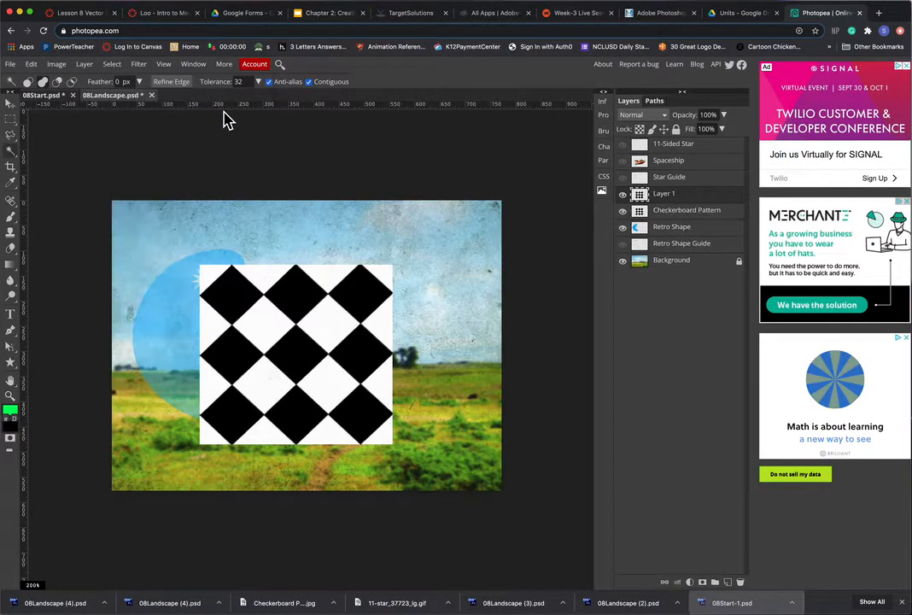
Step: Hide the original Checkerboard Pattern layer and keep the Layer 1 diamonds shown
{"action": "left_click", "coordinate": [622, 210]}
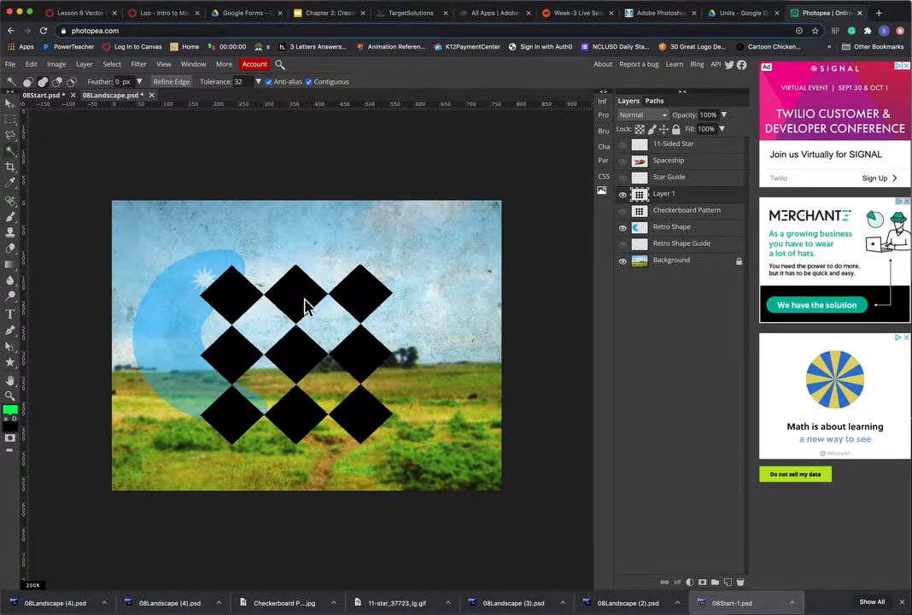
{"action": "left_click", "coordinate": [623, 194]}
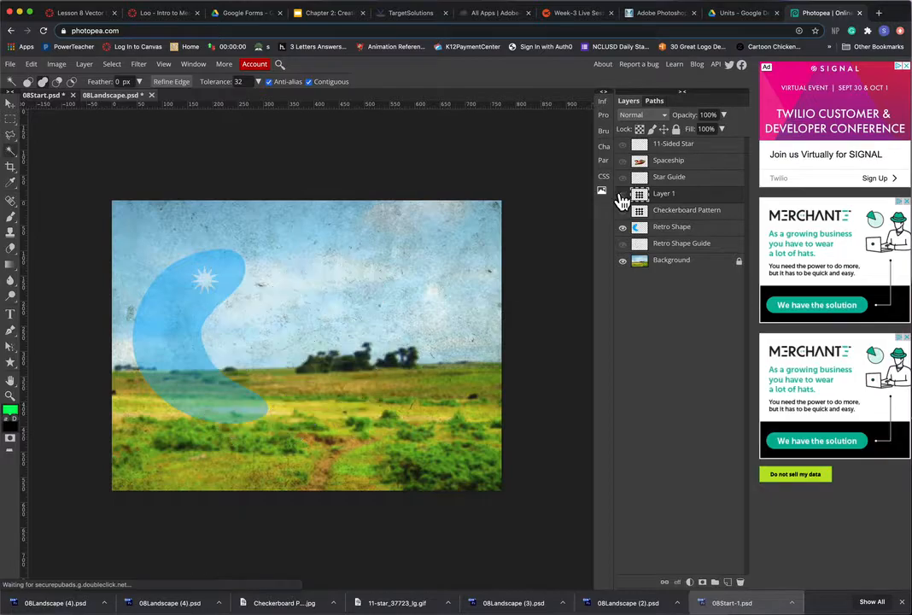
{"action": "left_click", "coordinate": [622, 210]}
{"action": "left_click", "coordinate": [622, 195]}
{"action": "left_click", "coordinate": [622, 210]}
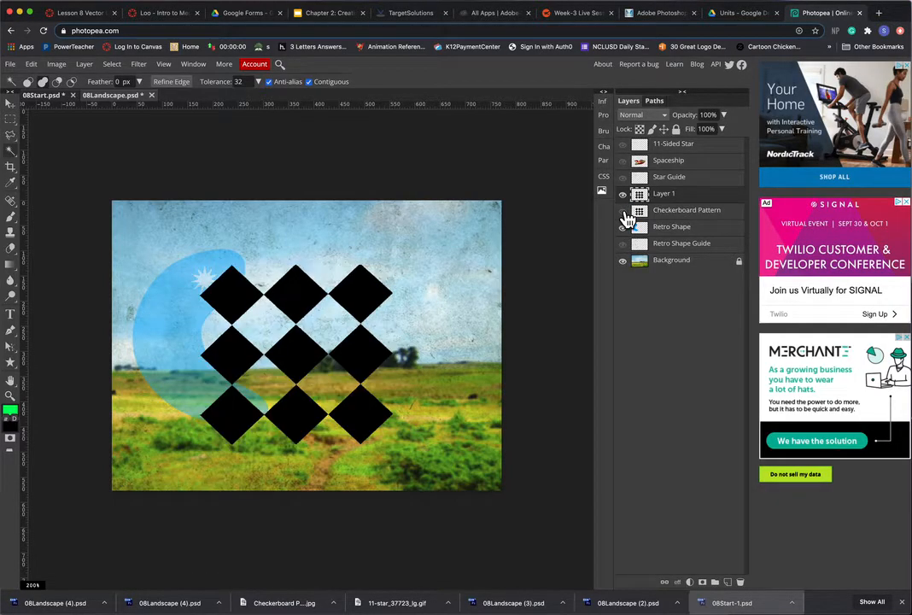
{"action": "left_click", "coordinate": [622, 194]}
{"action": "left_click", "coordinate": [622, 195]}
Step: Move the black diamonds on Layer 1 slightly up and to the right on the canvas
{"action": "left_click_drag", "start_coordinate": [666, 201], "coordinate": [666, 203]}
{"action": "left_click", "coordinate": [10, 102]}
{"action": "mouse_move", "coordinate": [311, 288]}
{"action": "left_mouse_down"}
{"action": "mouse_move", "coordinate": [336, 269]}
{"action": "mouse_move", "coordinate": [309, 295]}
{"action": "mouse_move", "coordinate": [319, 285]}
{"action": "left_mouse_up"}
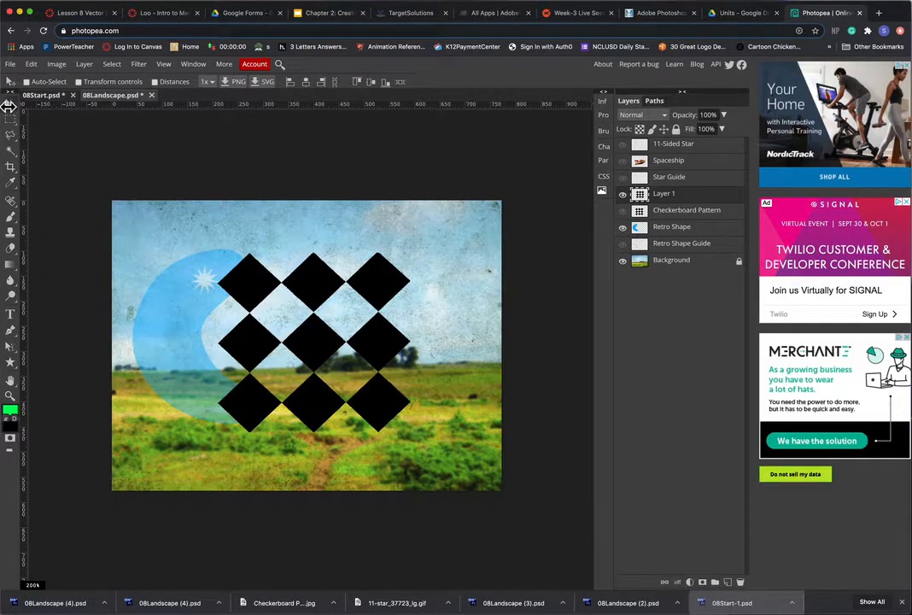
Step: Select the nine diamonds with the Magic Wand in add-to-selection mode, and set the Paint Bucket's foreground colour to white (ffffff)
{"action": "left_click", "coordinate": [11, 153]}
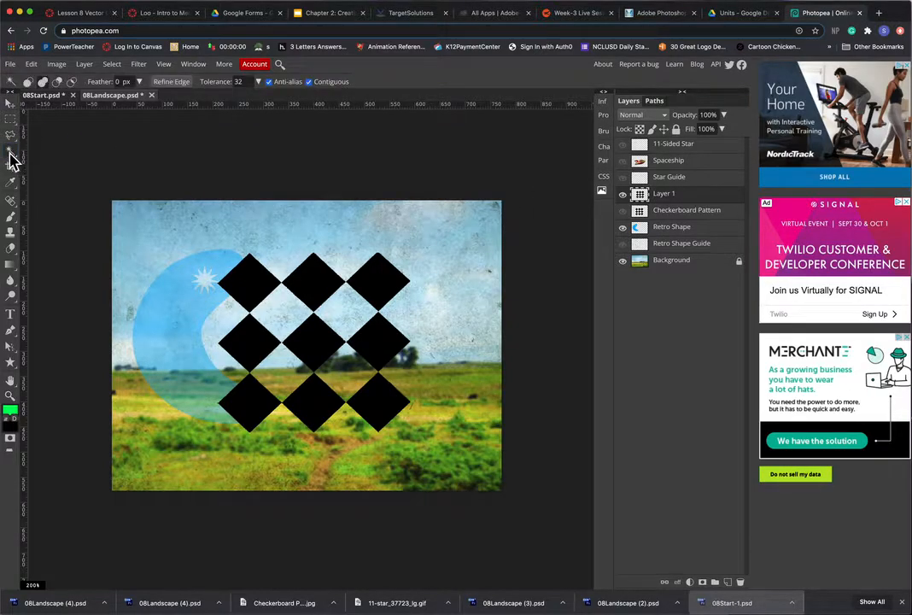
{"action": "left_click", "coordinate": [42, 82]}
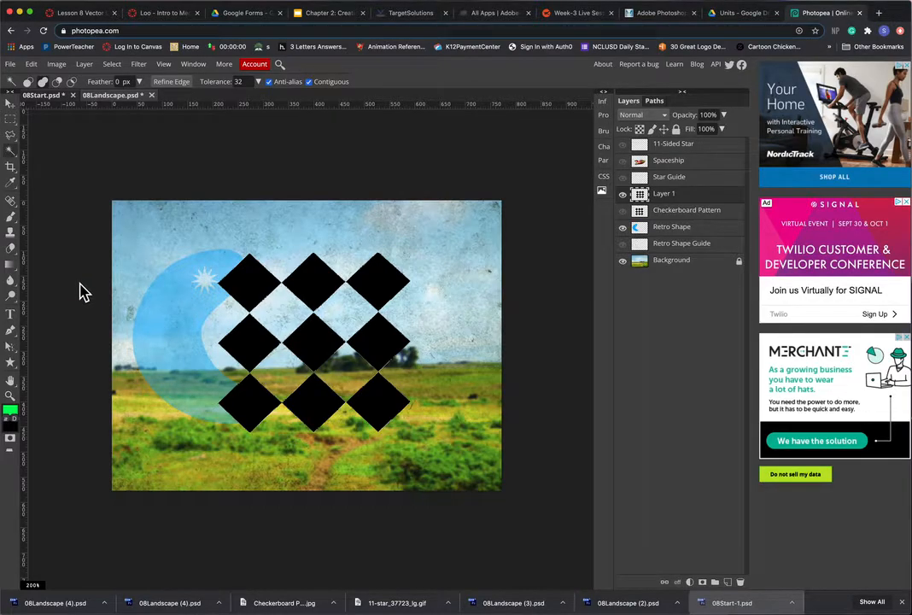
{"action": "right_click", "coordinate": [9, 264]}
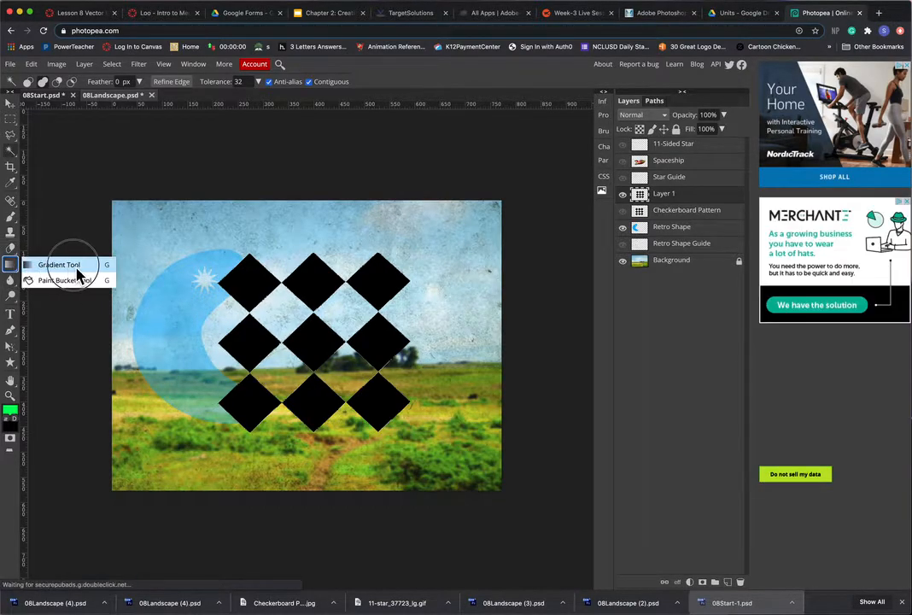
{"action": "left_click", "coordinate": [76, 283]}
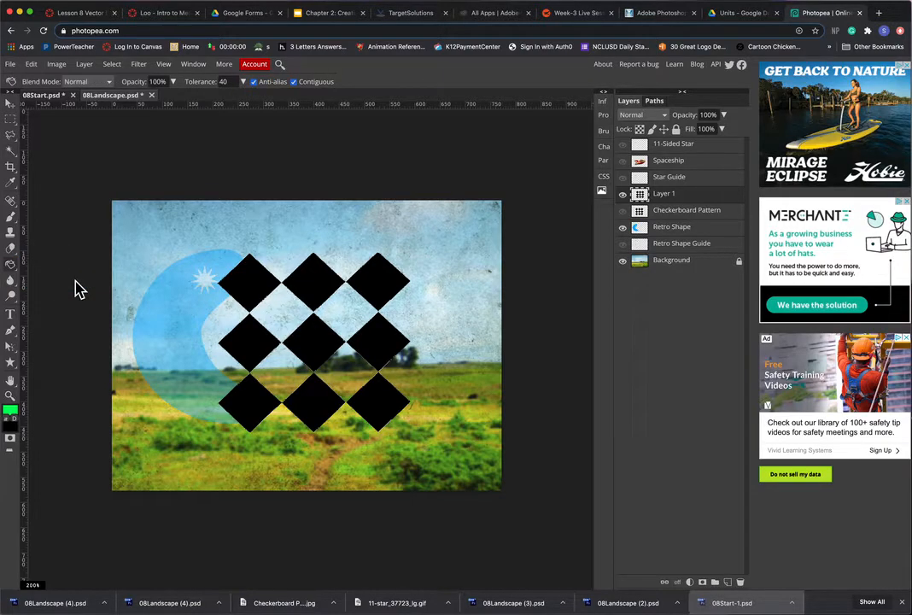
{"action": "left_click", "coordinate": [11, 414]}
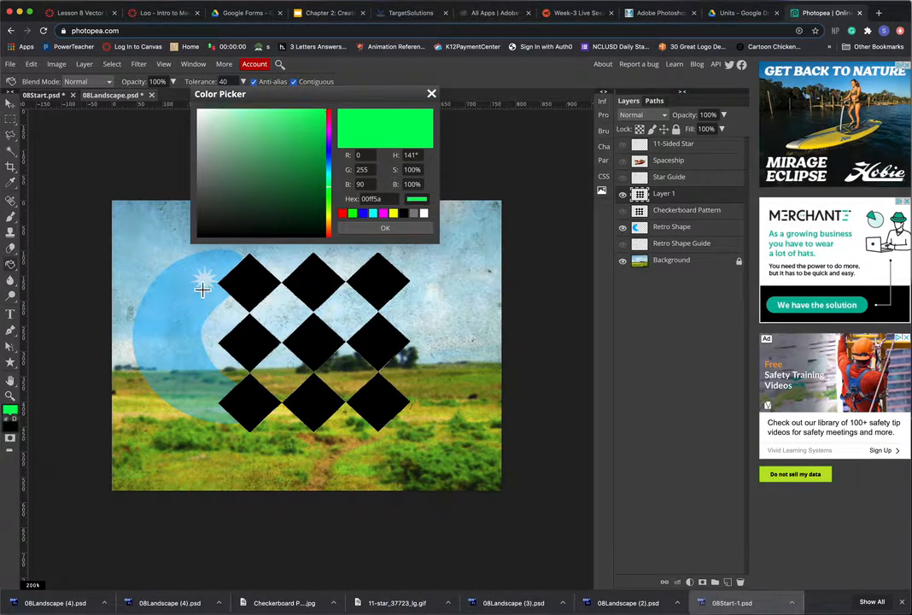
{"action": "left_click_drag", "start_coordinate": [233, 182], "coordinate": [189, 111]}
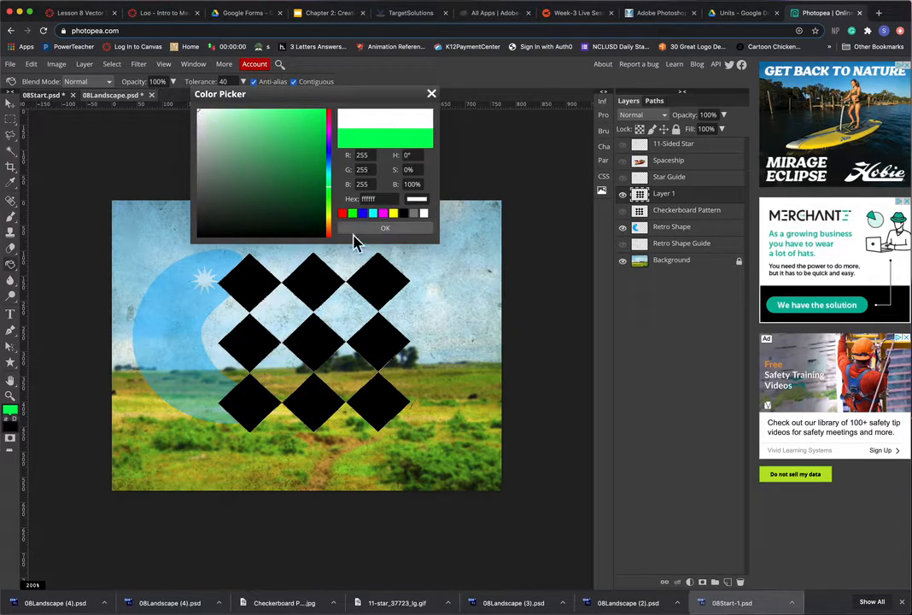
{"action": "left_click", "coordinate": [373, 229]}
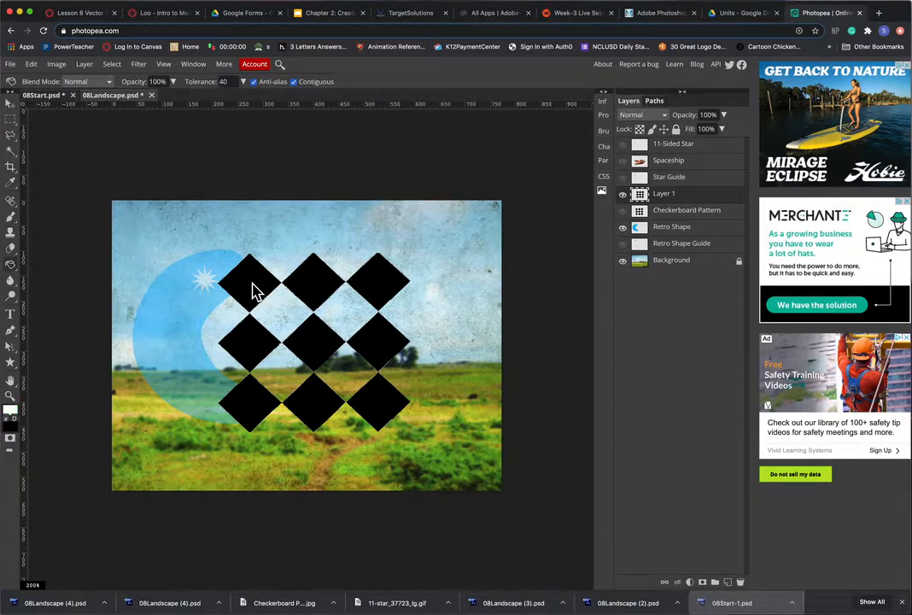
Step: Fill all nine diamonds with white using the Paint Bucket, deselect, and undo any fill outside the diamonds
{"action": "left_click", "coordinate": [254, 290]}
{"action": "left_click", "coordinate": [374, 296]}
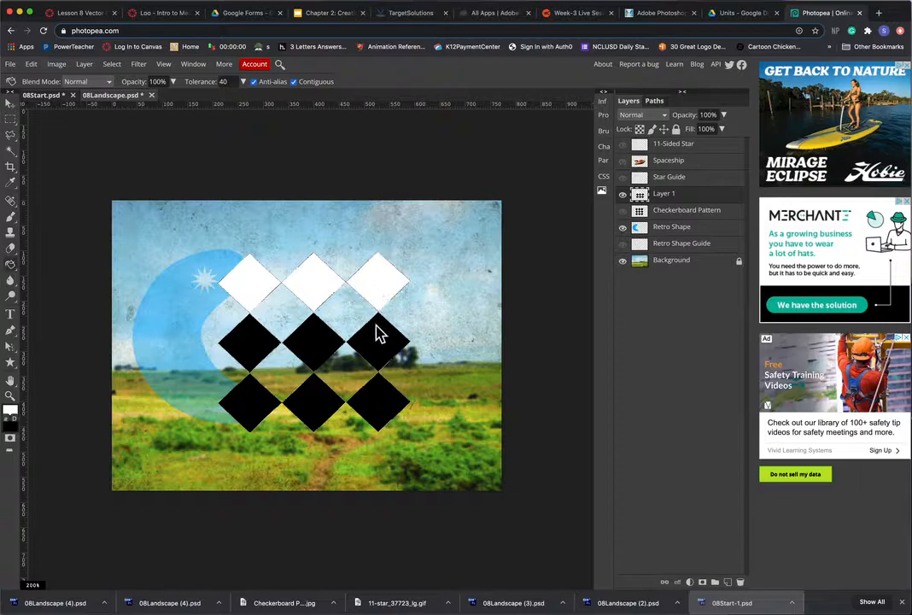
{"action": "left_click", "coordinate": [326, 342]}
{"action": "left_click", "coordinate": [356, 349]}
{"action": "left_click", "coordinate": [383, 380]}
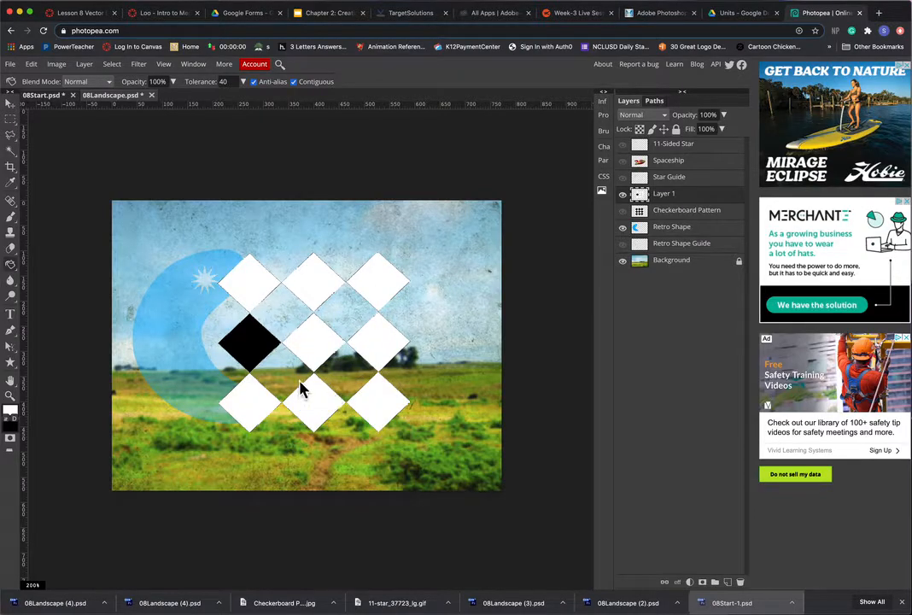
{"action": "left_click", "coordinate": [263, 355]}
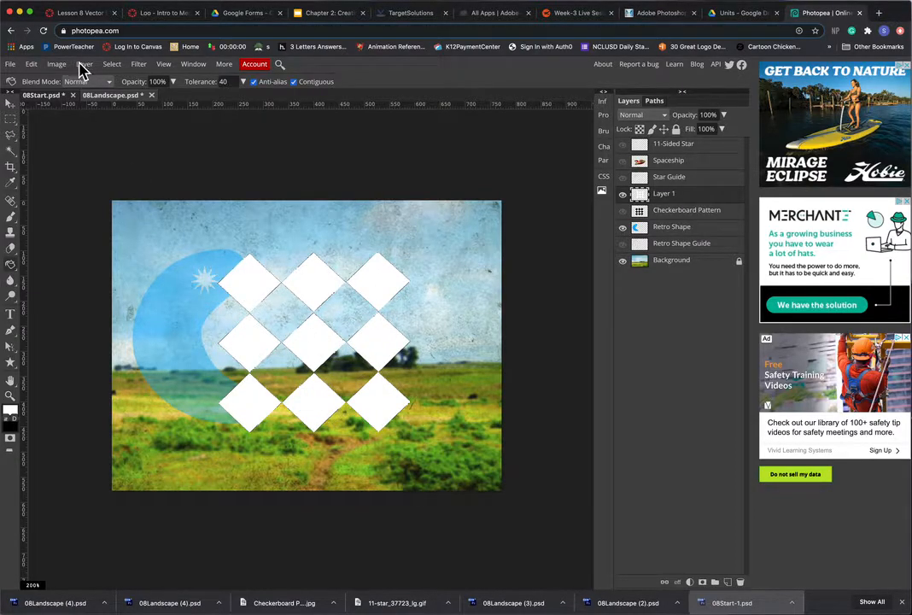
{"action": "left_click", "coordinate": [112, 67]}
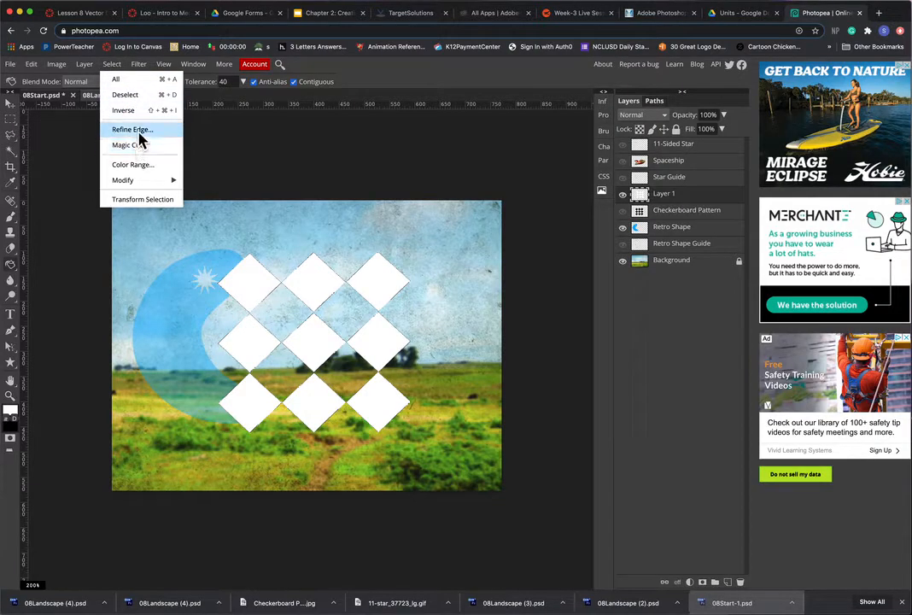
{"action": "left_click", "coordinate": [158, 94]}
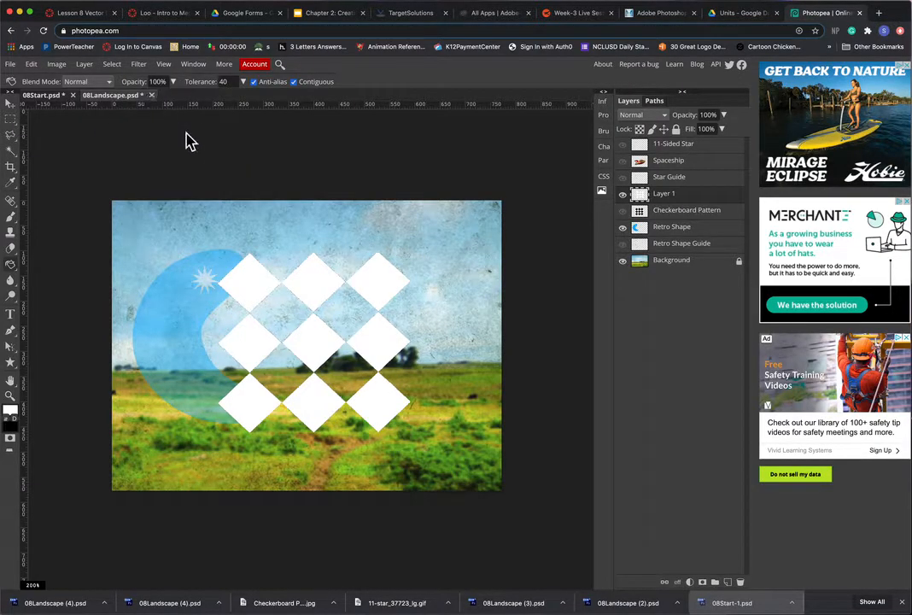
{"action": "left_click", "coordinate": [295, 256]}
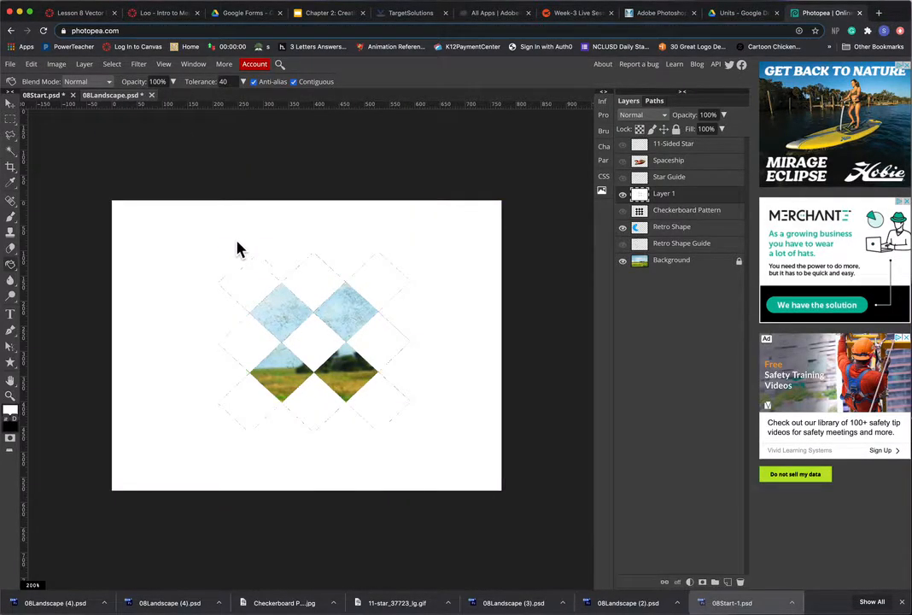
{"action": "key", "text": "ctrl+z"}
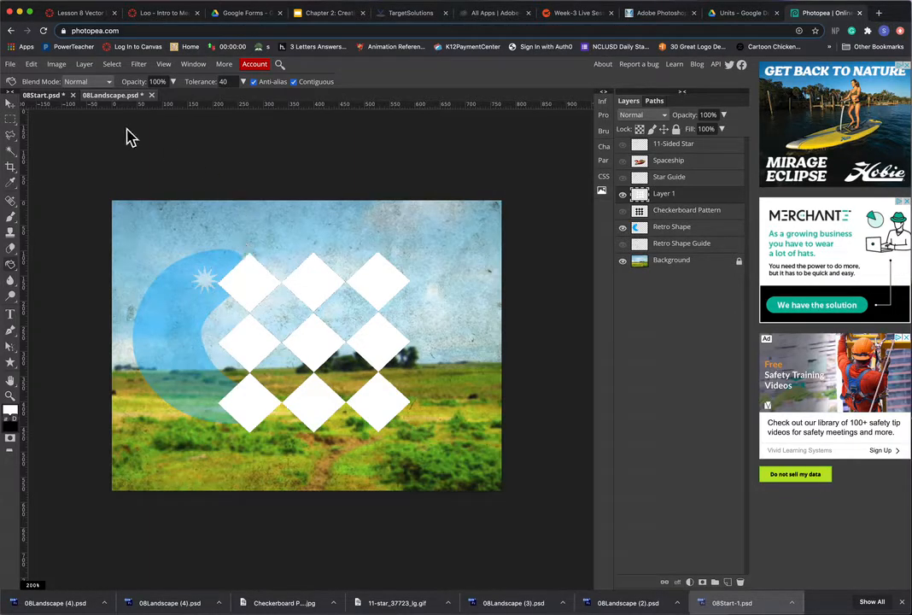
Step: Move the white diamonds down and to the right, clear of the blue retro shape
{"action": "left_click", "coordinate": [10, 103]}
{"action": "mouse_move", "coordinate": [314, 284]}
{"action": "left_mouse_down"}
{"action": "mouse_move", "coordinate": [387, 271]}
{"action": "mouse_move", "coordinate": [311, 287]}
{"action": "mouse_move", "coordinate": [316, 295]}
{"action": "left_mouse_up"}
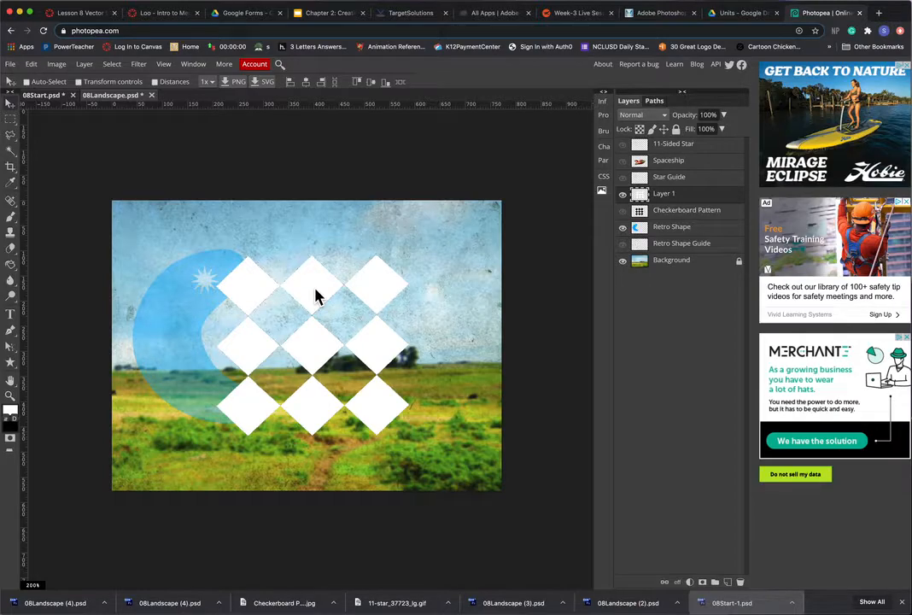
{"action": "left_click_drag", "start_coordinate": [316, 295], "coordinate": [370, 325]}
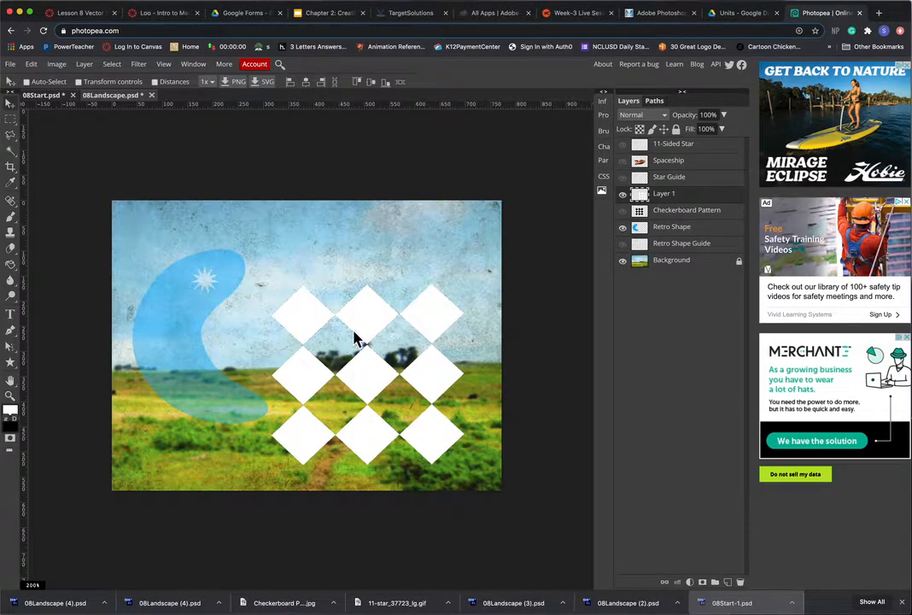
{"action": "left_click_drag", "start_coordinate": [357, 321], "coordinate": [378, 325]}
Step: Scale the white diamonds to about 50% with Free Transform and place them in the lower-right area of the landscape
{"action": "key", "text": "ctrl+t"}
{"action": "left_click_drag", "start_coordinate": [478, 300], "coordinate": [468, 395]}
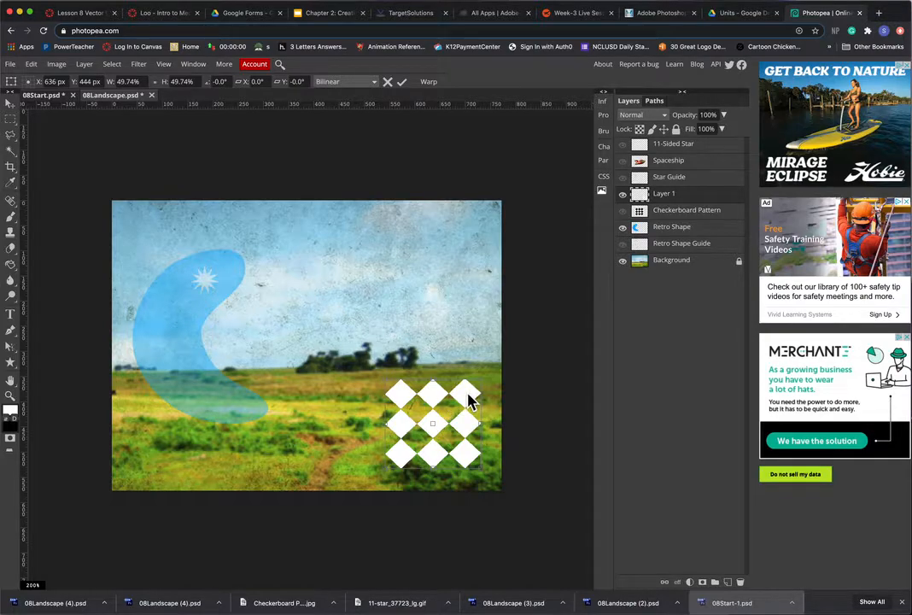
{"action": "mouse_move", "coordinate": [466, 401]}
{"action": "left_mouse_down"}
{"action": "mouse_move", "coordinate": [460, 383]}
{"action": "mouse_move", "coordinate": [466, 393]}
{"action": "left_mouse_up"}
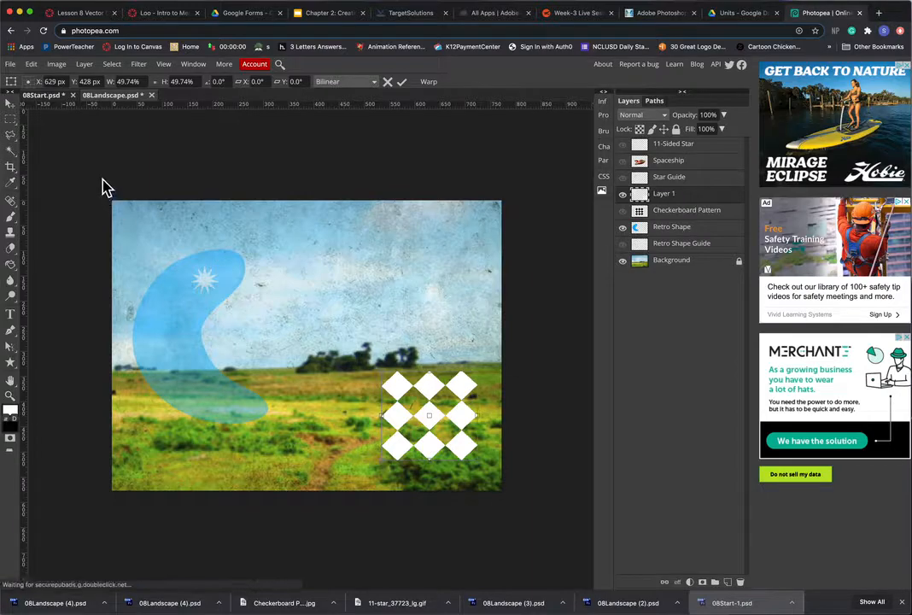
Step: Try to paste the clipboard contents into the composition
{"action": "left_click", "coordinate": [56, 64]}
{"action": "left_click", "coordinate": [31, 64]}
{"action": "left_click", "coordinate": [31, 64]}
{"action": "left_click", "coordinate": [66, 198]}
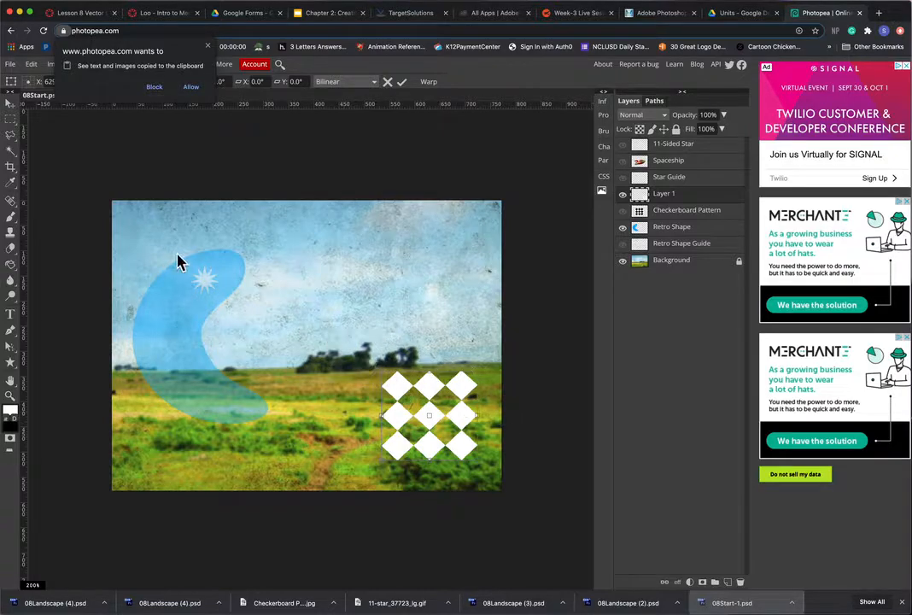
Step: Dismiss the clipboard permission request and reposition the white diamonds over the lower-right part of the field
{"action": "left_click", "coordinate": [14, 104]}
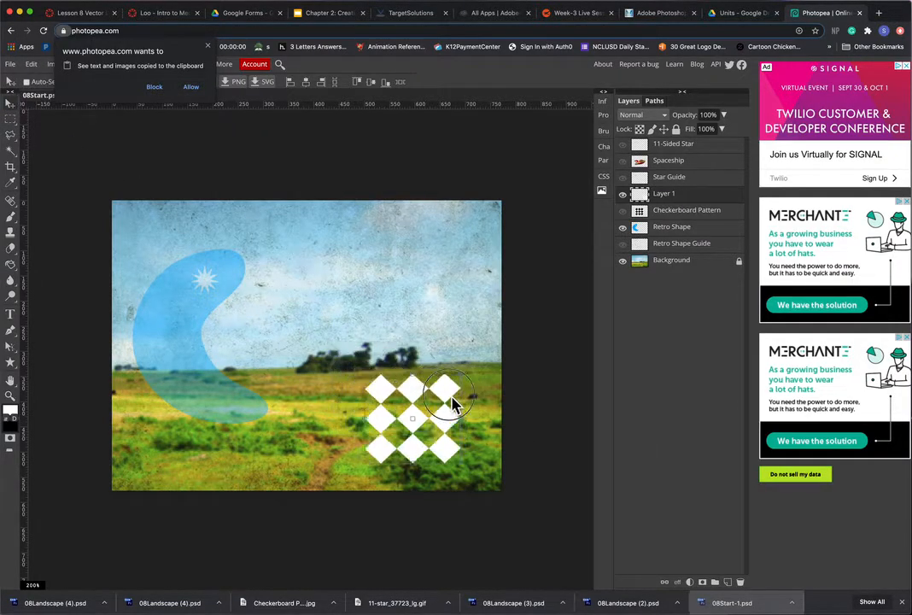
{"action": "left_click_drag", "start_coordinate": [456, 403], "coordinate": [456, 414]}
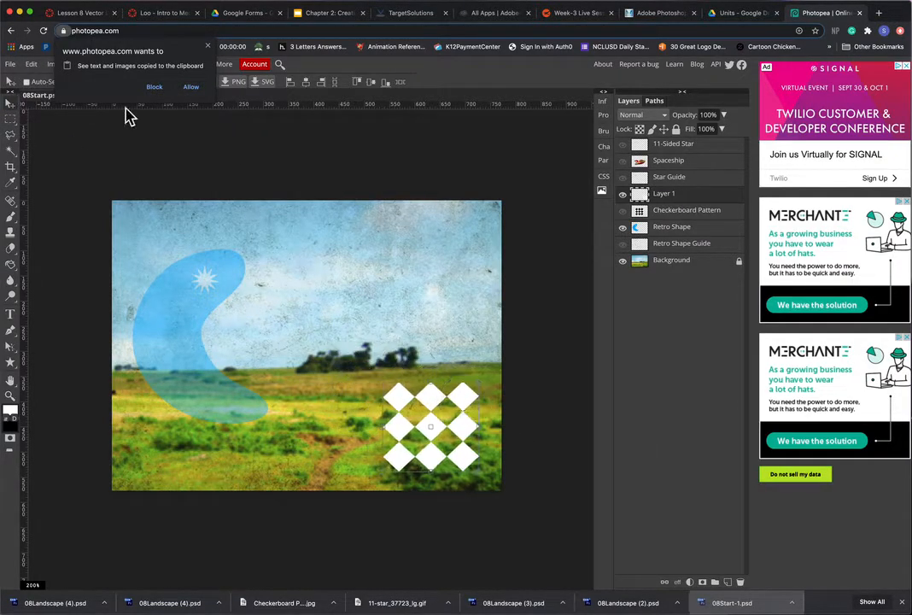
{"action": "left_click", "coordinate": [208, 47]}
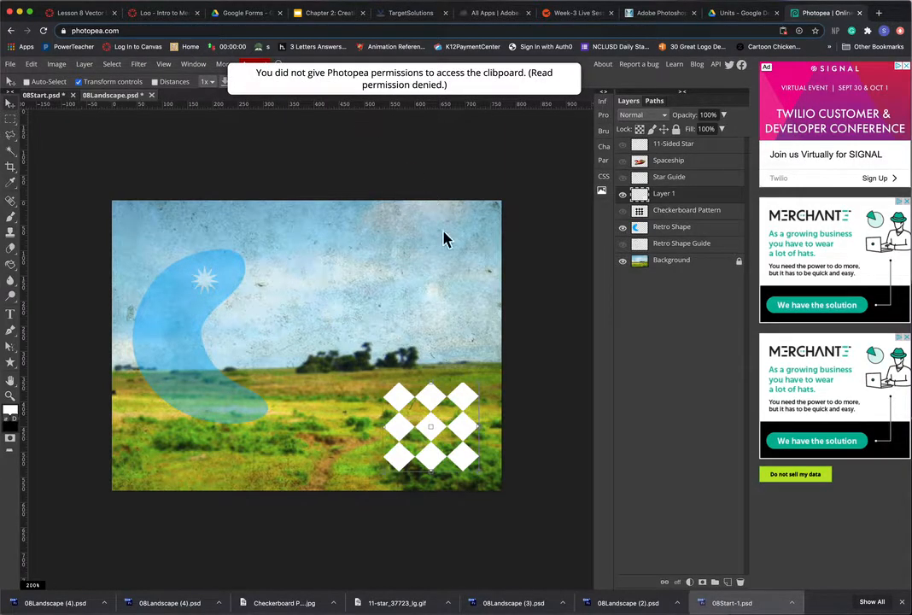
{"action": "left_click_drag", "start_coordinate": [458, 402], "coordinate": [463, 405]}
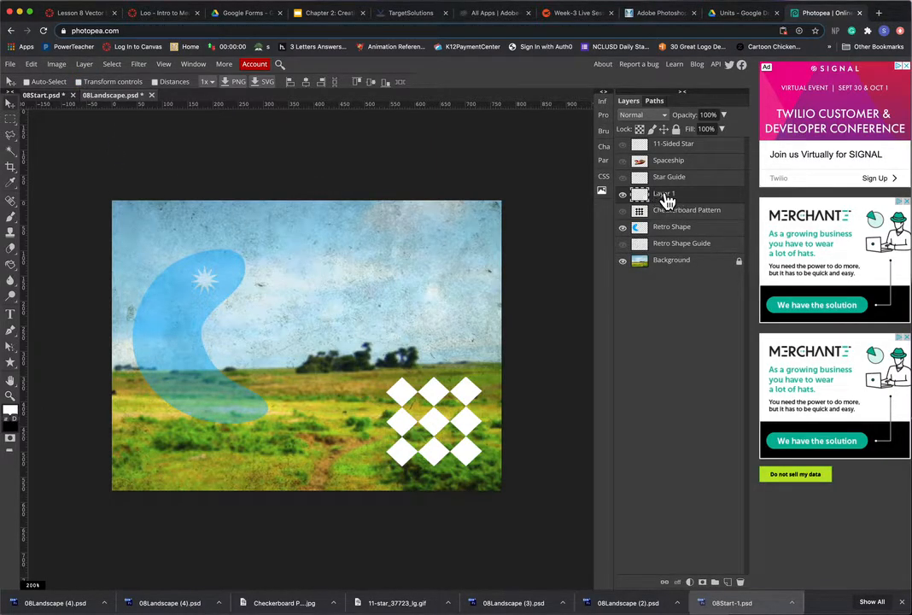
Step: Duplicate Layer 1 and move the copied diamonds up into the sky above the originals
{"action": "left_click_drag", "start_coordinate": [663, 197], "coordinate": [696, 203]}
{"action": "right_click", "coordinate": [692, 197]}
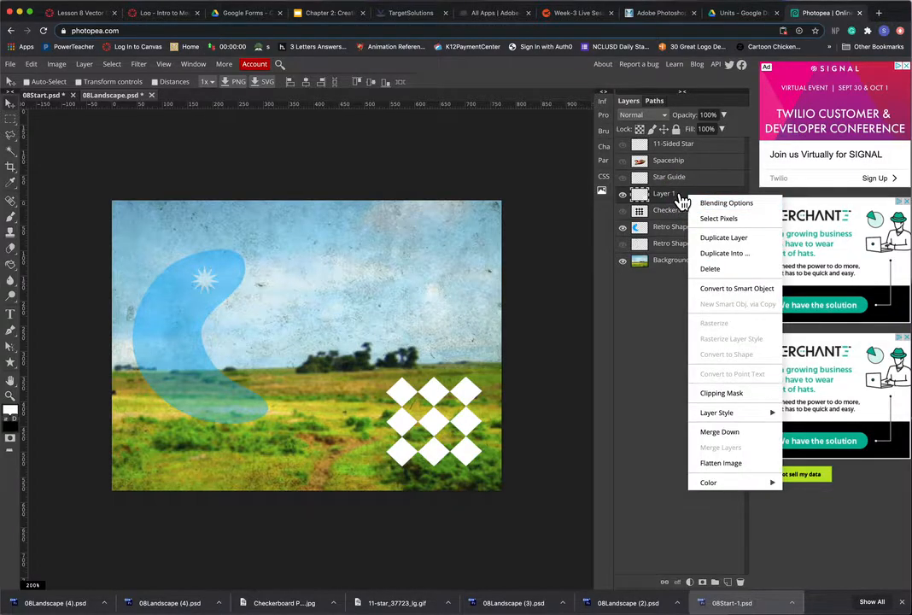
{"action": "left_click", "coordinate": [723, 239]}
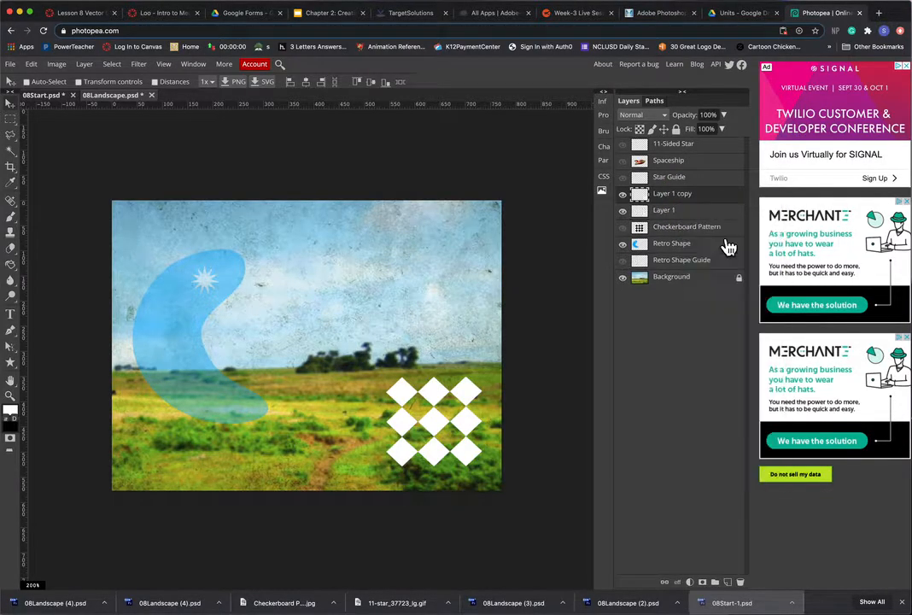
{"action": "left_click_drag", "start_coordinate": [466, 405], "coordinate": [440, 291]}
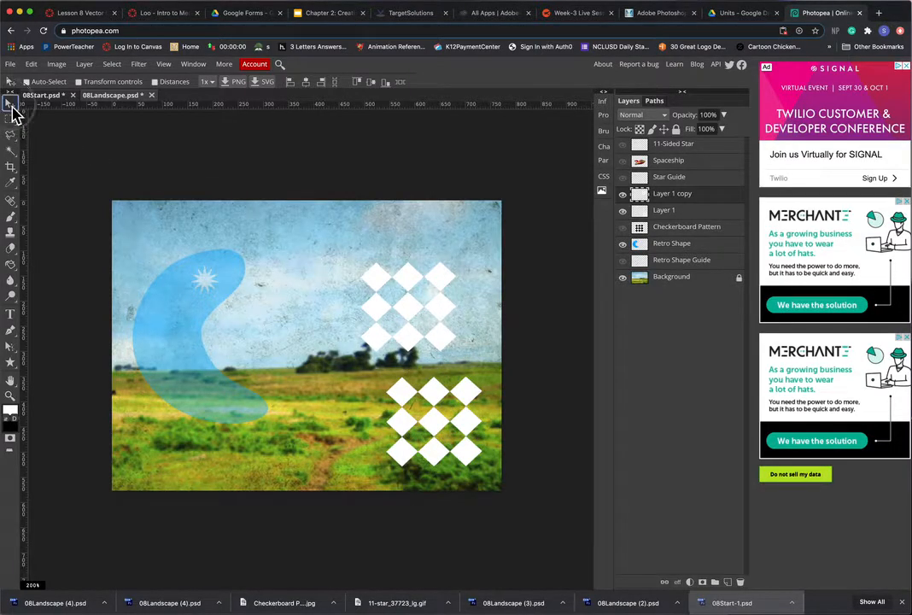
Step: Scale the Layer 1 copy diamonds to about 49%, and place a duplicate of them at about 78% scale in the upper sky
{"action": "left_click", "coordinate": [79, 81]}
{"action": "left_click_drag", "start_coordinate": [457, 265], "coordinate": [421, 315]}
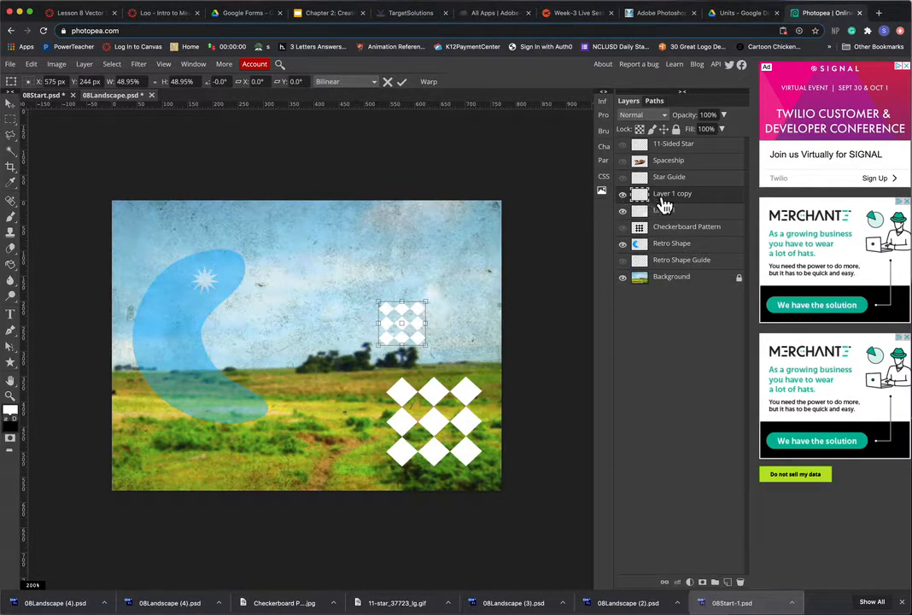
{"action": "right_click", "coordinate": [720, 200]}
{"action": "left_click", "coordinate": [742, 237]}
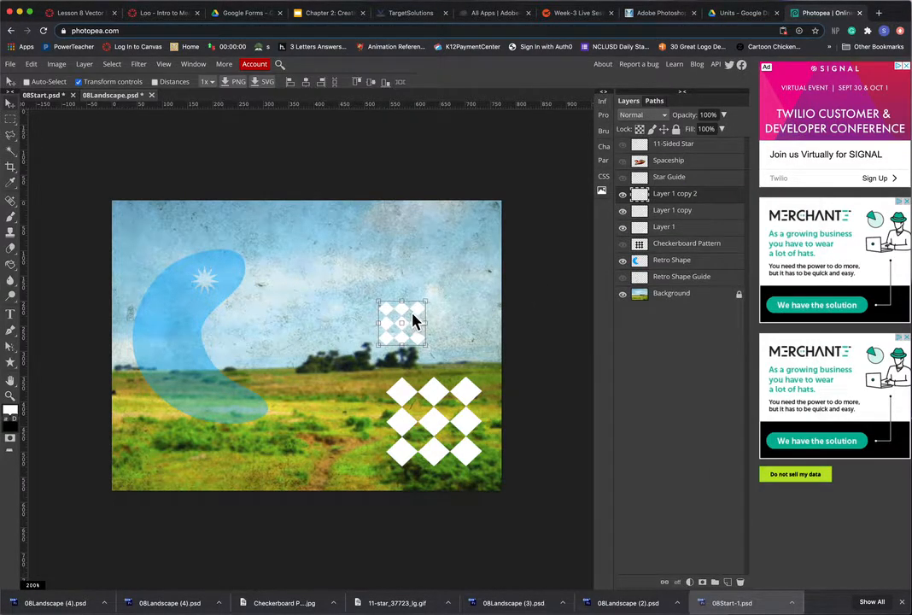
{"action": "left_click_drag", "start_coordinate": [419, 317], "coordinate": [323, 238]}
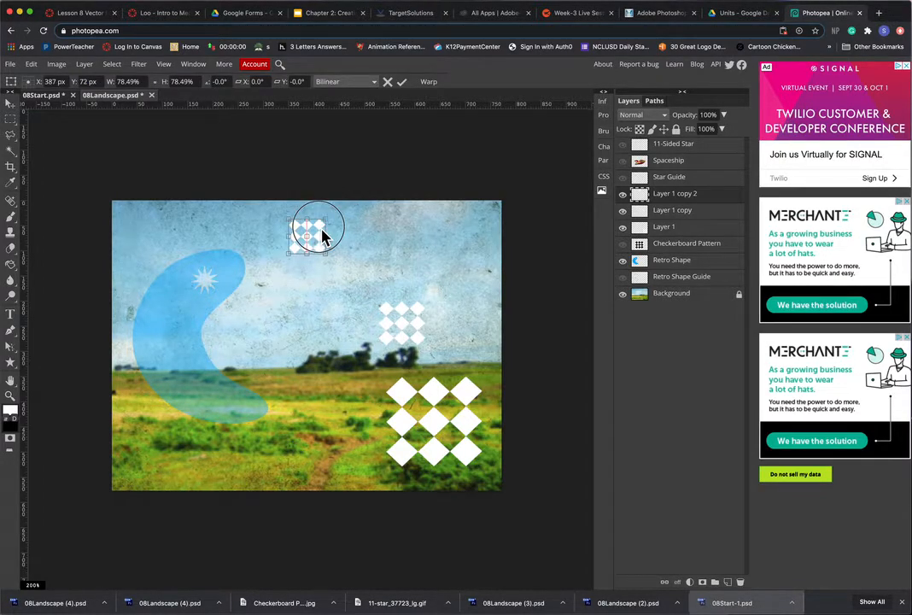
Step: Duplicate the Layer 1 copy 2 diamonds, enlarge the duplicate to 200% and place it over the lower part of the blue retro shape
{"action": "right_click", "coordinate": [710, 202]}
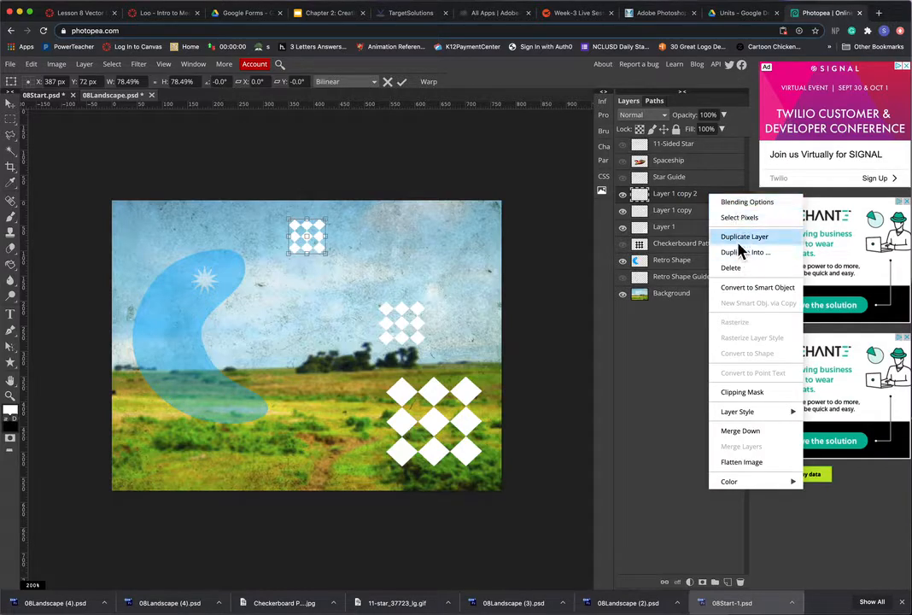
{"action": "left_click", "coordinate": [685, 236]}
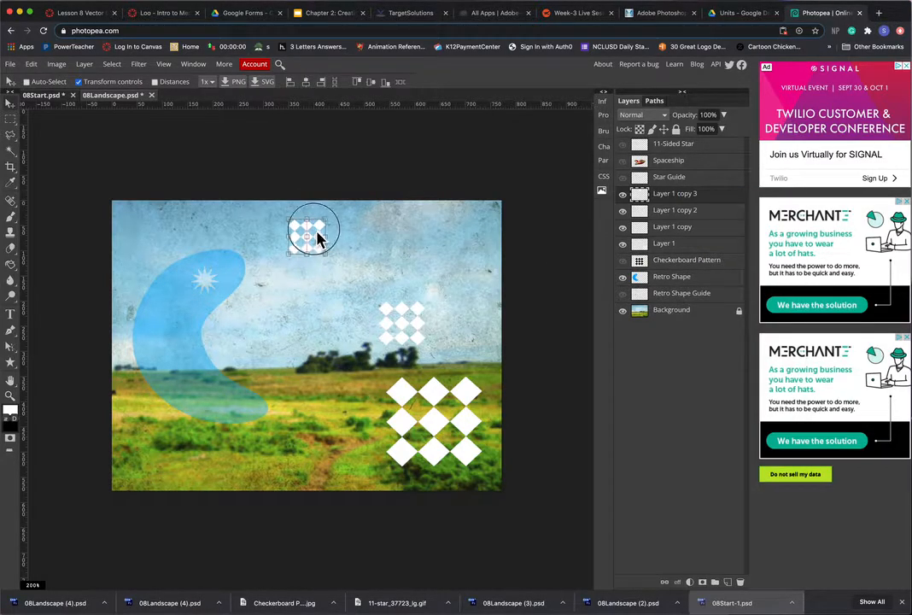
{"action": "left_click_drag", "start_coordinate": [318, 239], "coordinate": [213, 346]}
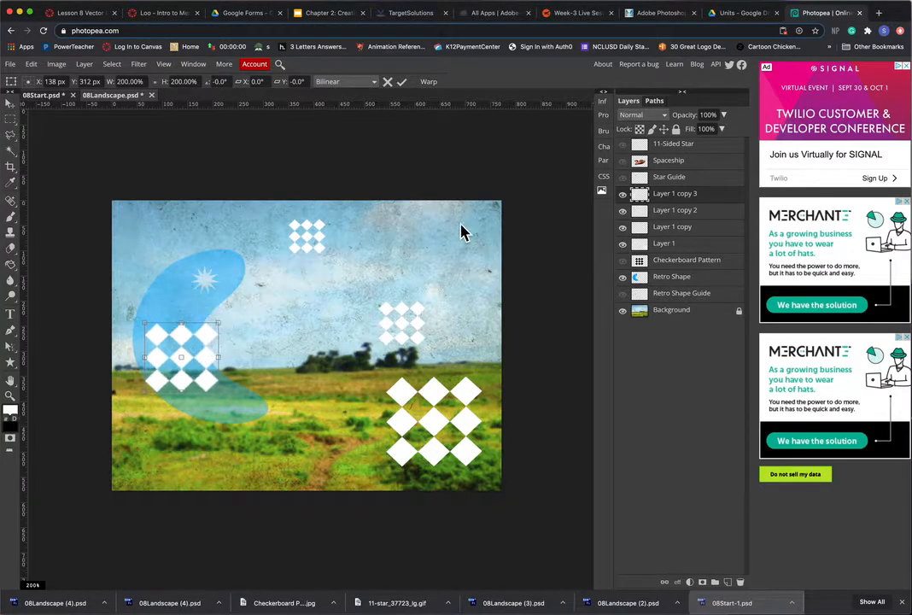
Step: Duplicate the Layer 1 copy 3 diamonds, scale the duplicate to about 54% and place it on the grass below the retro shape
{"action": "right_click", "coordinate": [710, 193]}
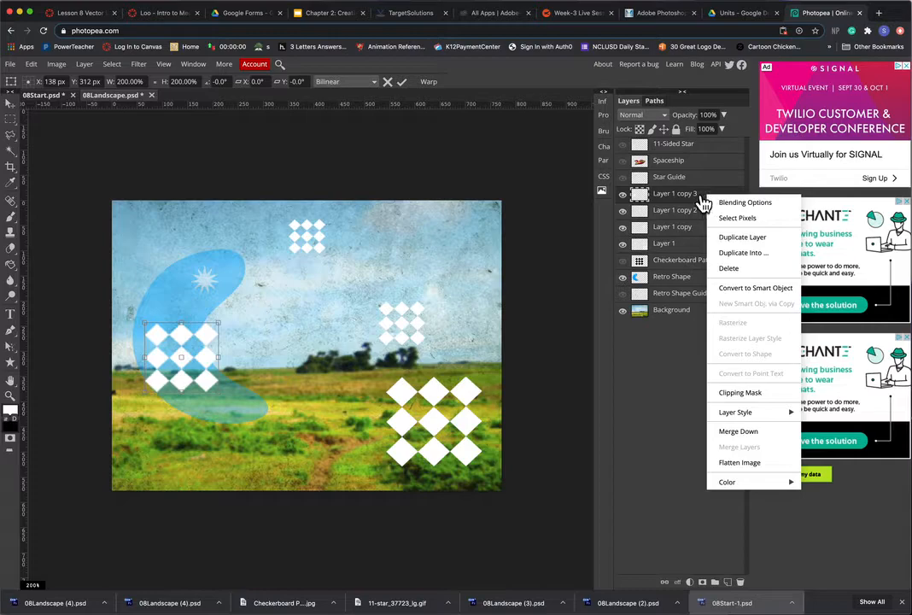
{"action": "right_click", "coordinate": [705, 203]}
{"action": "left_click", "coordinate": [736, 239]}
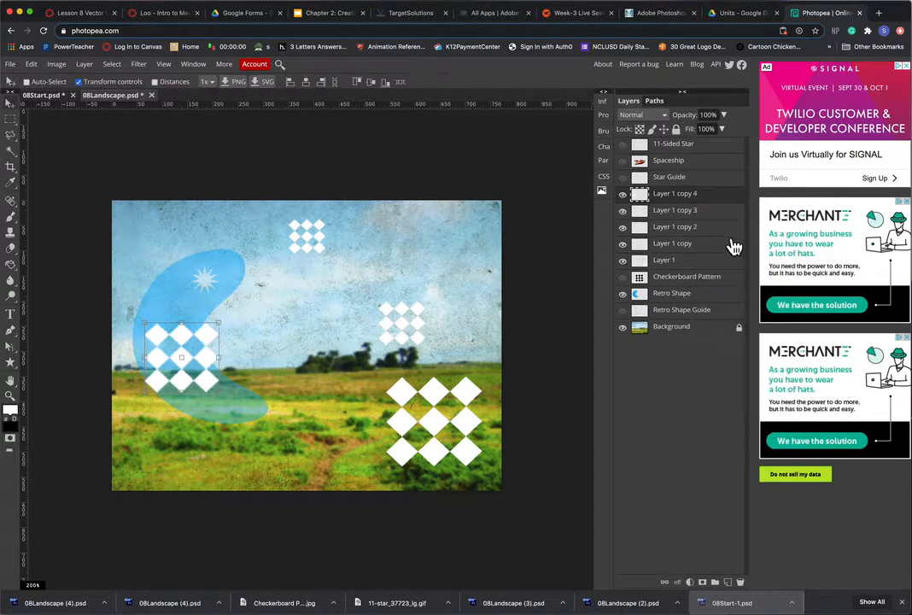
{"action": "left_click_drag", "start_coordinate": [230, 328], "coordinate": [227, 453]}
{"action": "key", "text": "ctrl+t"}
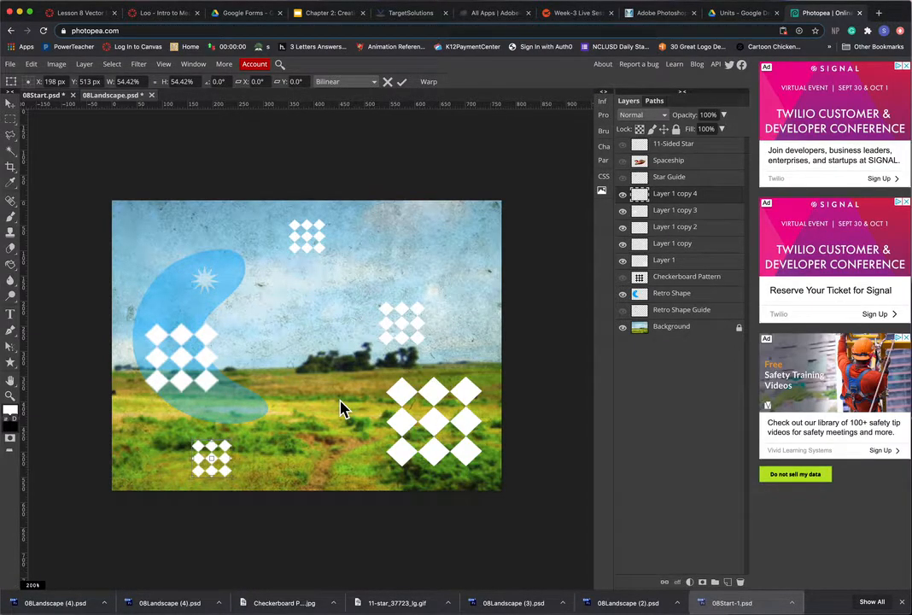
{"action": "key", "text": "Return"}
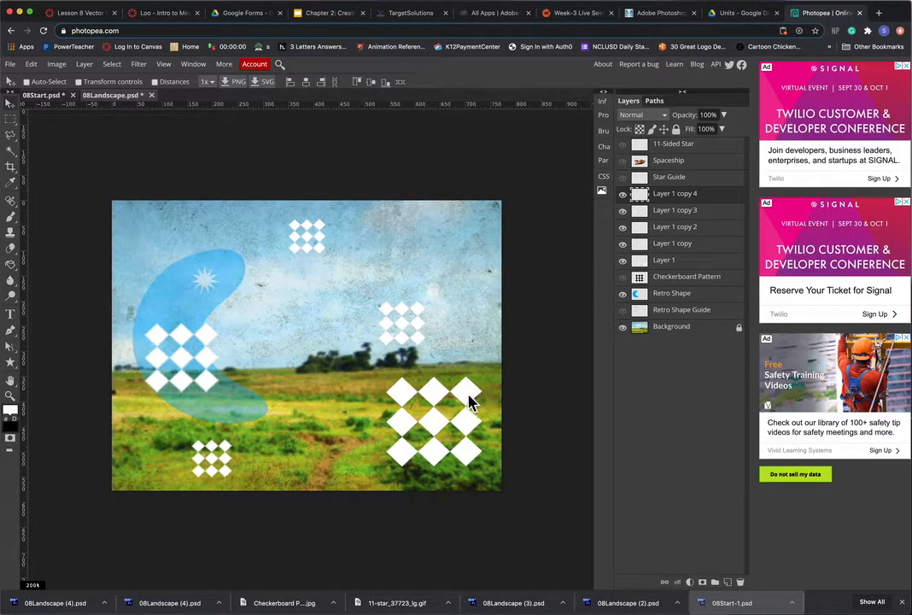
Step: Set the opacity of Layer 1, the large diamond group in the field, to 75%
{"action": "left_click", "coordinate": [695, 227]}
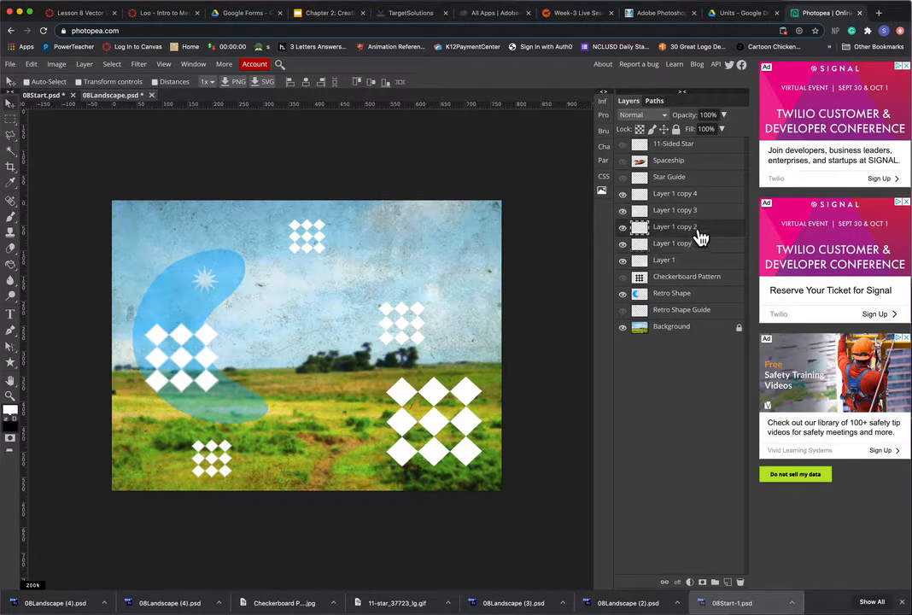
{"action": "left_click", "coordinate": [687, 194]}
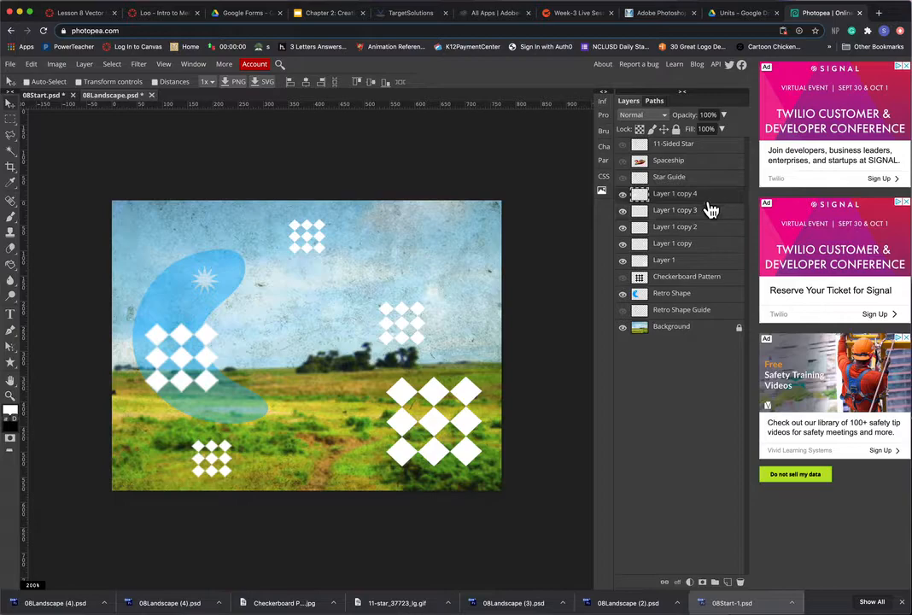
{"action": "left_click", "coordinate": [693, 270]}
{"action": "left_click", "coordinate": [709, 115]}
{"action": "type", "text": "70"}
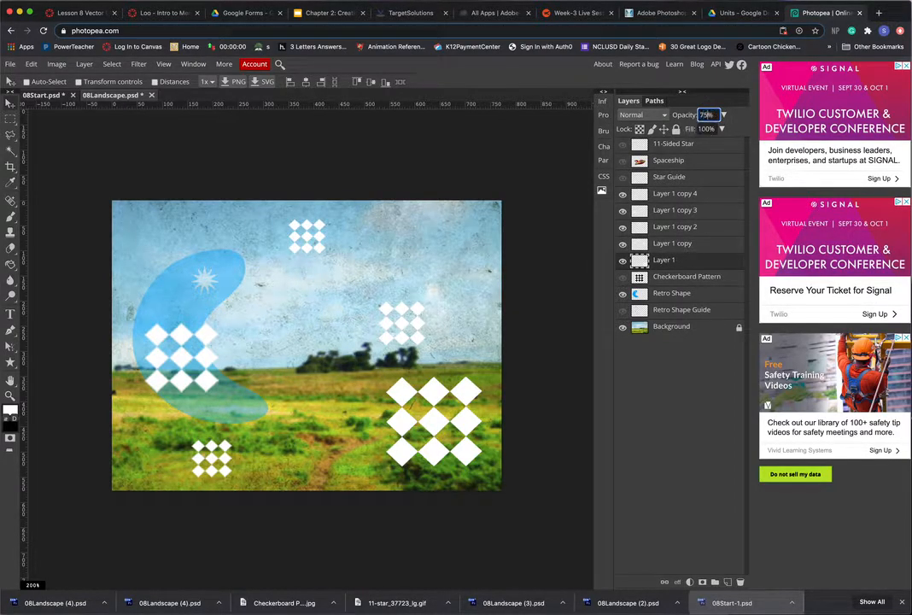
Step: Set the opacity of both Layer 1 copy and Layer 1 copy 2 to 75%
{"action": "left_click", "coordinate": [696, 243]}
{"action": "left_click", "coordinate": [711, 116]}
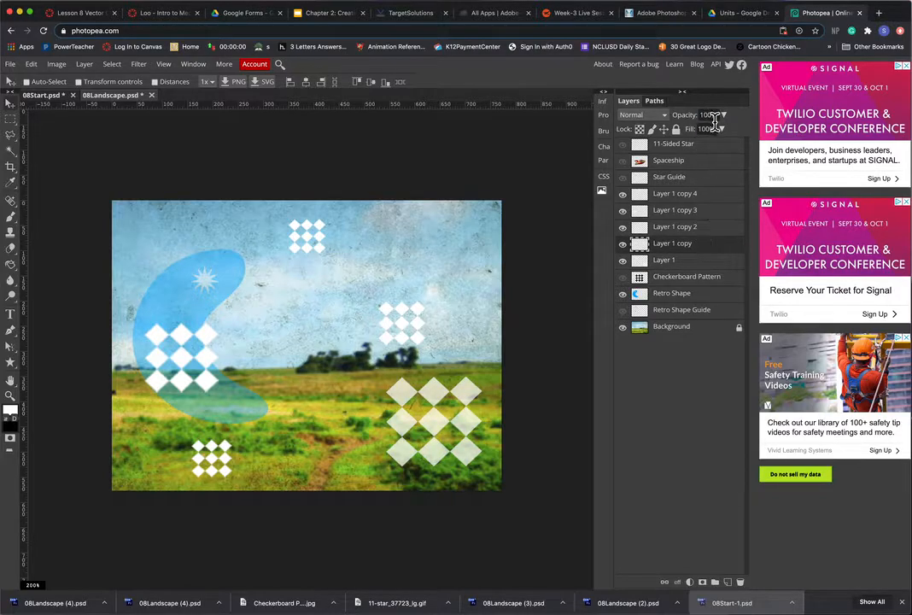
{"action": "type", "text": "75"}
{"action": "left_click", "coordinate": [712, 227]}
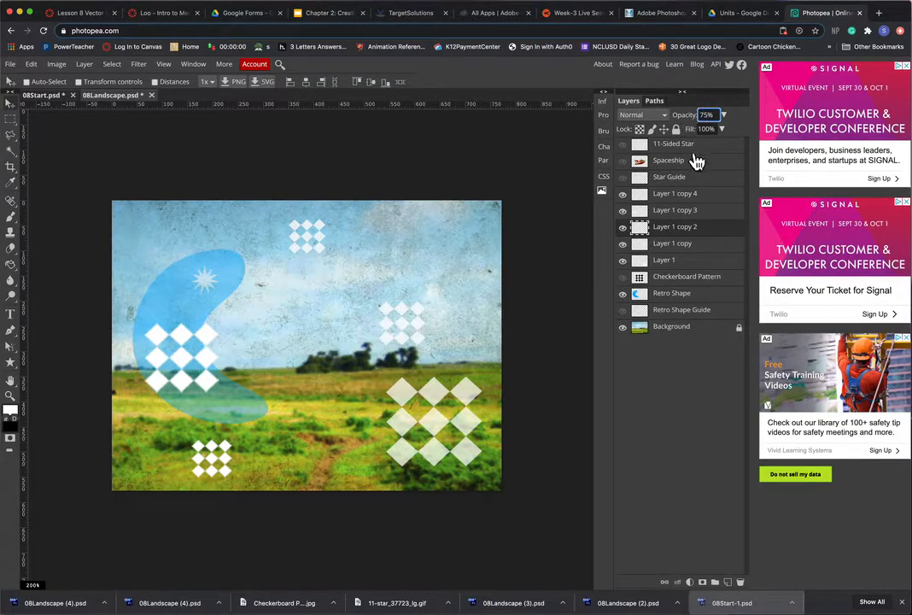
Step: Set the opacity of both Layer 1 copy 3 and Layer 1 copy 4 to 75%
{"action": "left_click", "coordinate": [707, 211]}
{"action": "left_click_drag", "start_coordinate": [714, 117], "coordinate": [691, 126]}
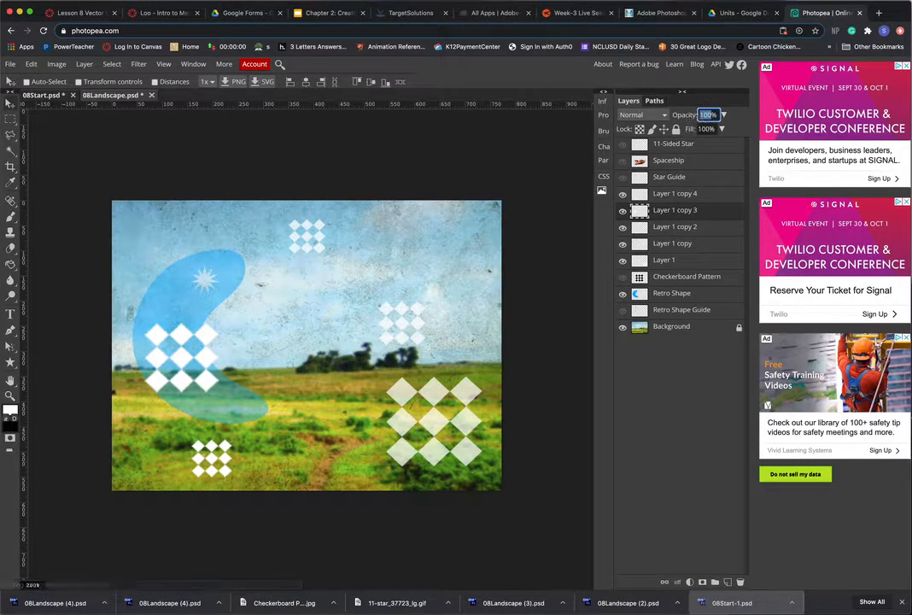
{"action": "type", "text": "75"}
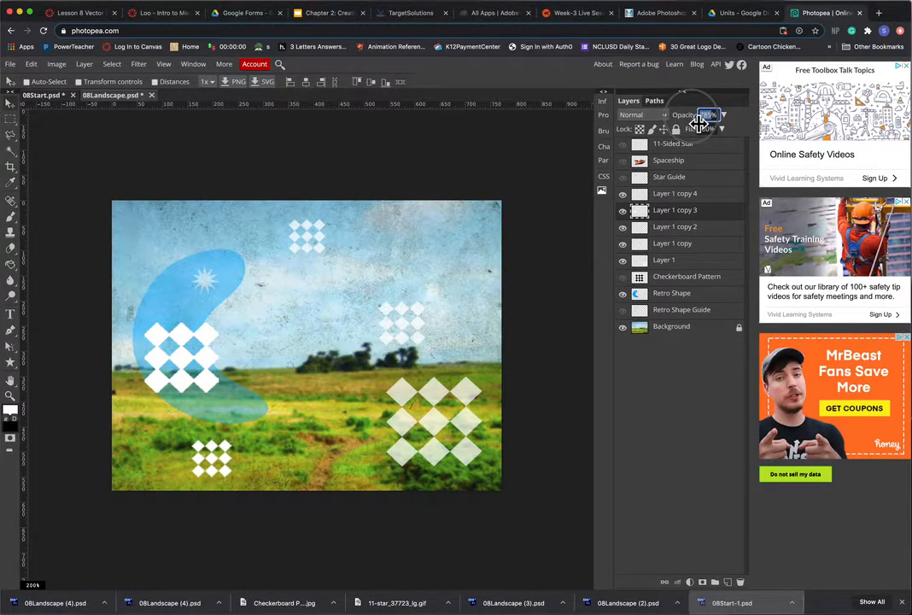
{"action": "key", "text": "Return"}
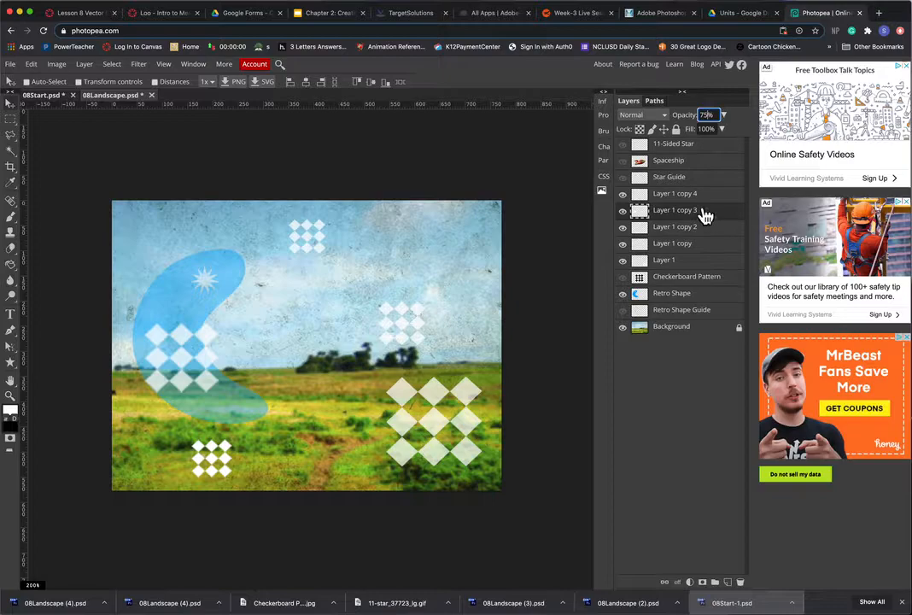
{"action": "left_click", "coordinate": [675, 193]}
{"action": "mouse_move", "coordinate": [712, 119]}
{"action": "left_mouse_down"}
{"action": "mouse_move", "coordinate": [700, 128]}
{"action": "mouse_move", "coordinate": [704, 121]}
{"action": "left_mouse_up"}
{"action": "type", "text": "75"}
{"action": "key", "text": "Return"}
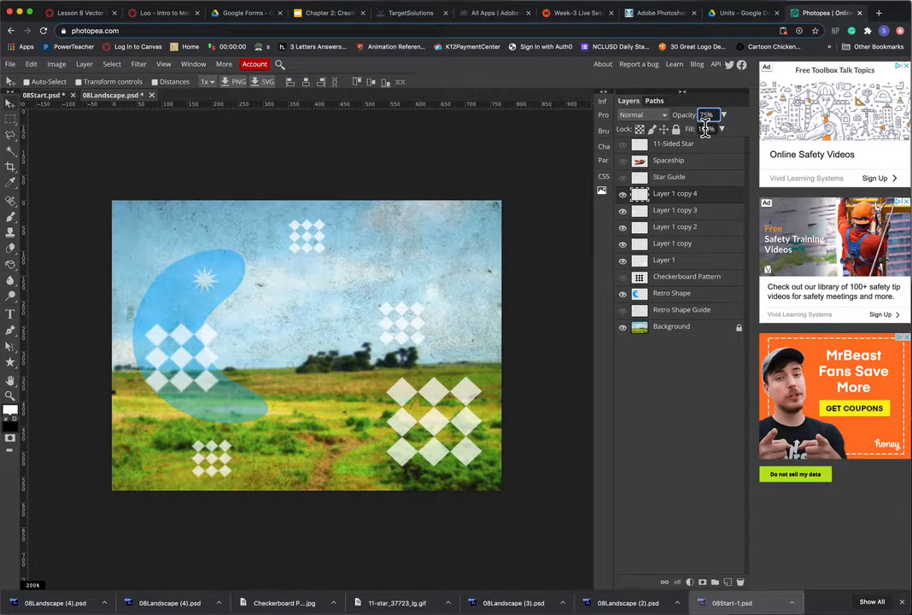
Step: Make the Spaceship layer visible over the landscape
{"action": "left_click", "coordinate": [623, 162]}
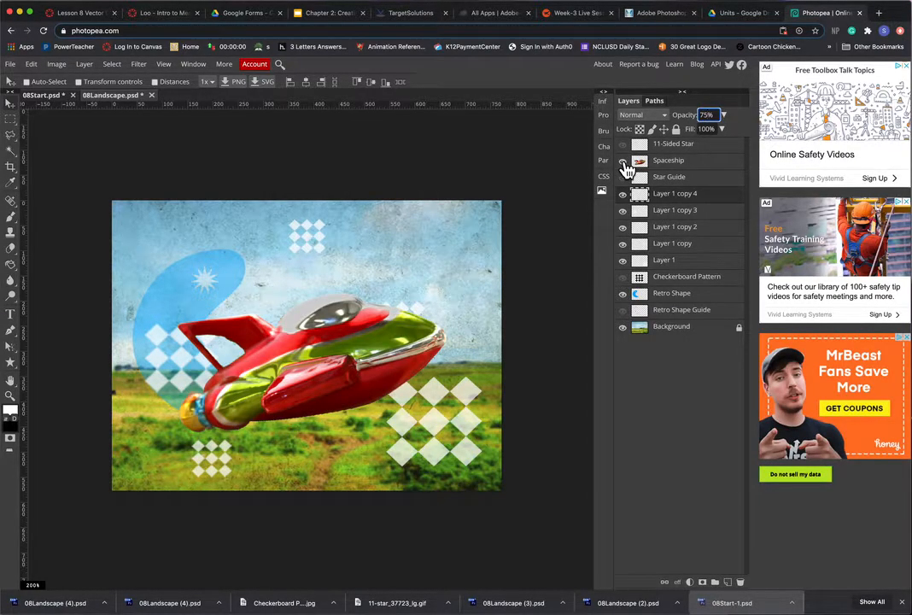
{"action": "left_click", "coordinate": [622, 162]}
{"action": "left_click", "coordinate": [623, 161]}
Step: Identify the diamond layer hidden behind the spaceship, Layer 1 copy, and move it up and to the right, above the ship's nose
{"action": "left_click", "coordinate": [622, 211]}
{"action": "left_click", "coordinate": [622, 211]}
{"action": "left_click", "coordinate": [623, 228]}
{"action": "left_click", "coordinate": [623, 228]}
{"action": "left_click", "coordinate": [624, 244]}
{"action": "left_click", "coordinate": [623, 244]}
{"action": "left_click", "coordinate": [640, 245]}
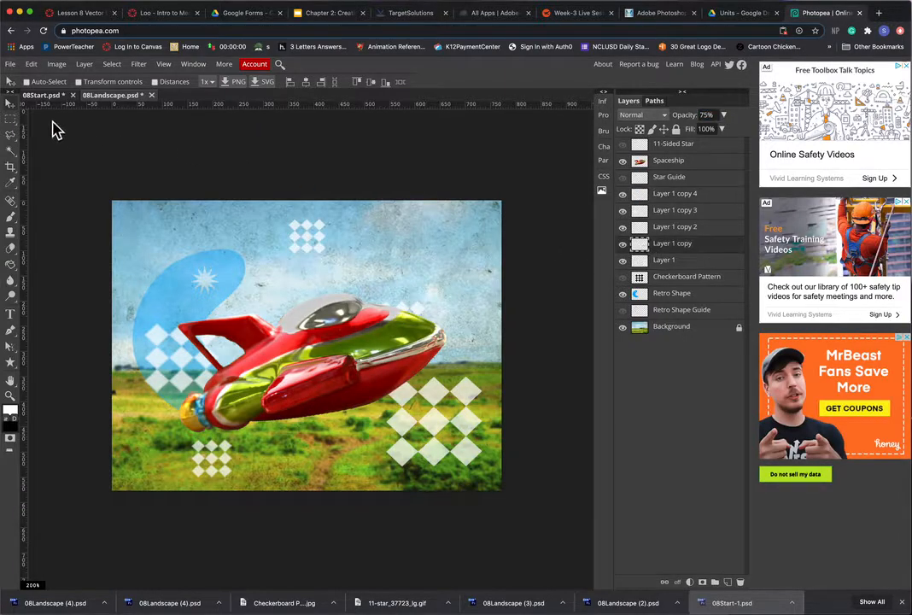
{"action": "key", "text": "e"}
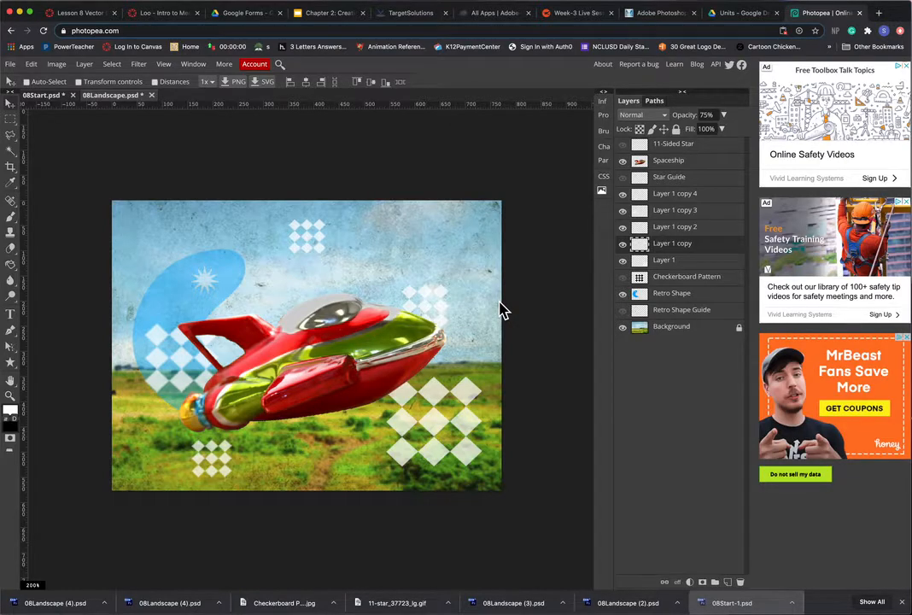
Step: Save the landscape composition as a PSD file
{"action": "left_click", "coordinate": [10, 64]}
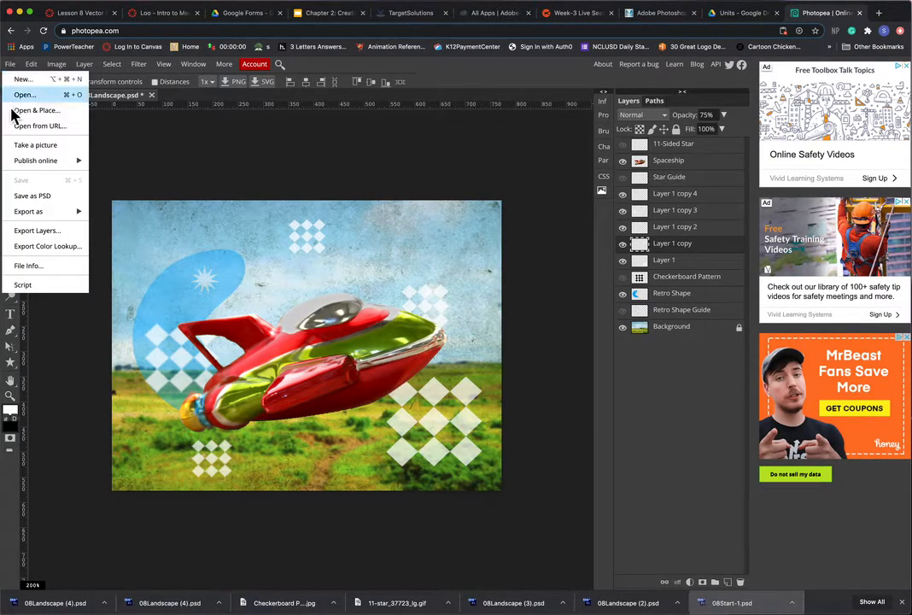
{"action": "left_click", "coordinate": [34, 196]}
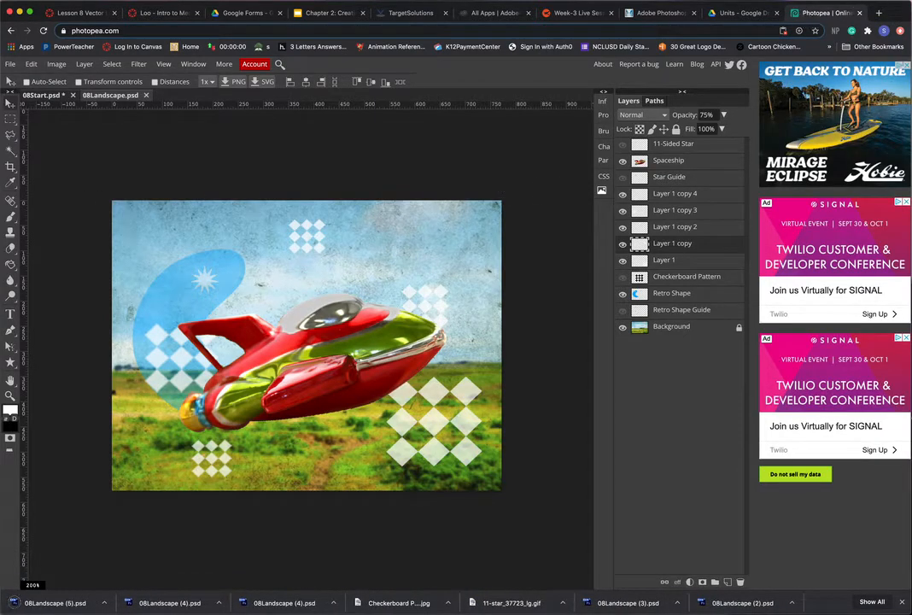